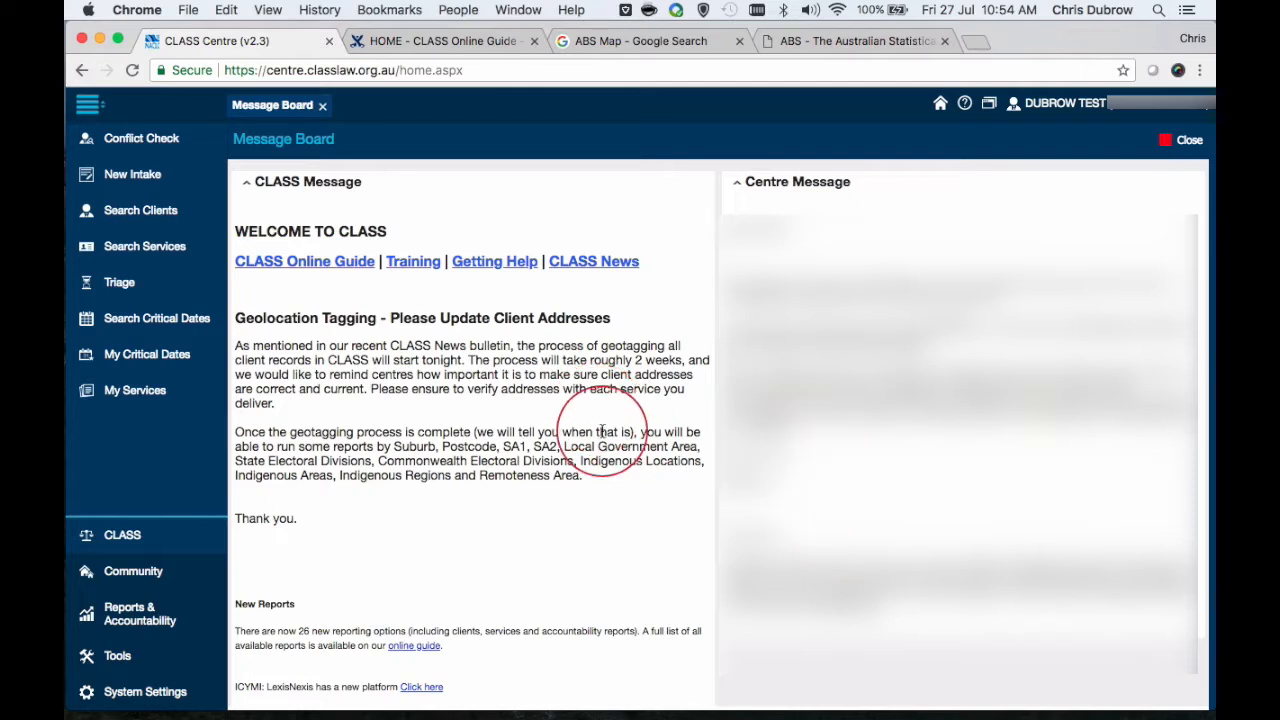
# - Open the Reports list from the Reports & Accountability area of CLASS Centre
pyautogui.click(128, 617)
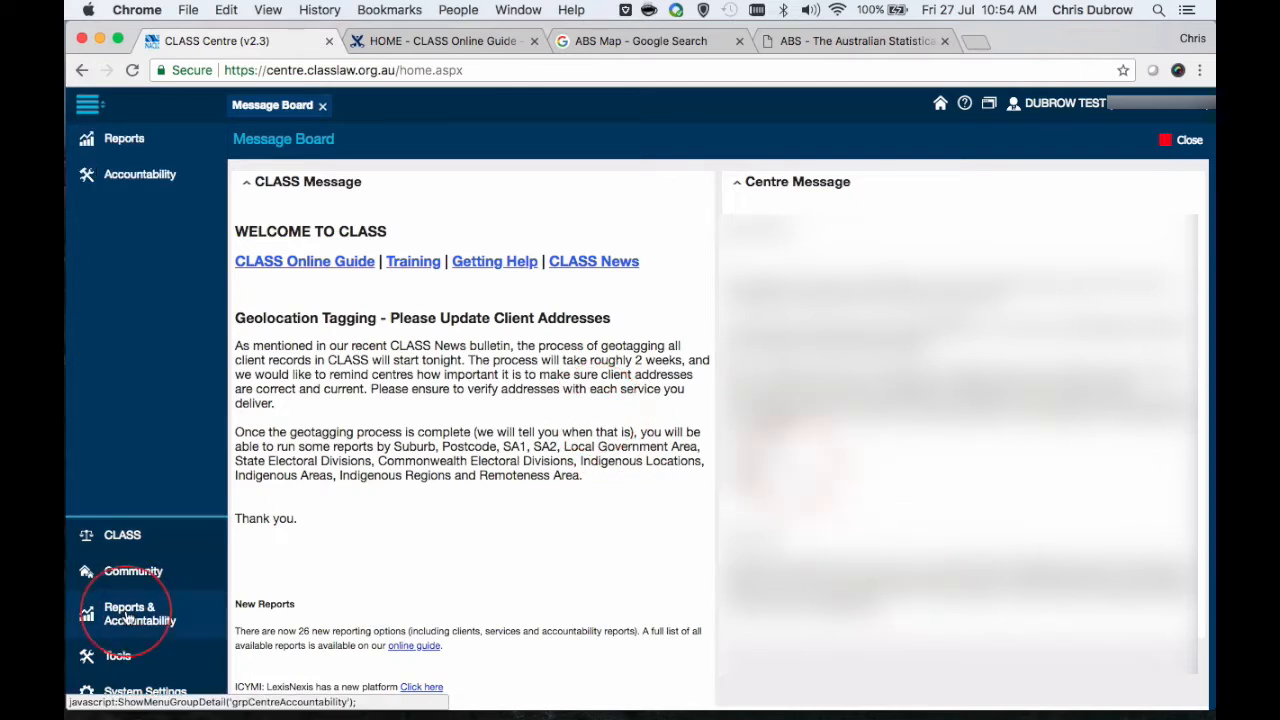
pyautogui.click(118, 142)
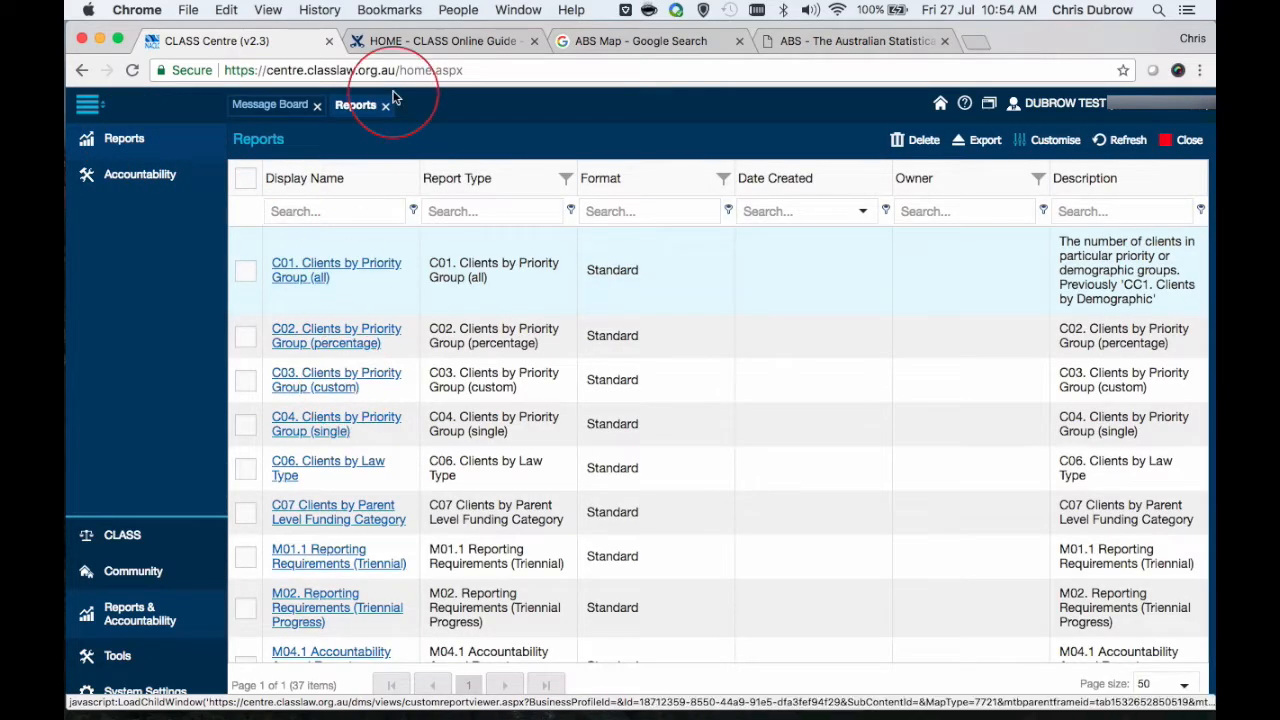
# - Switch to the CLASS Online Guide, open Geocoding and geolocation under Reporting and Accountability, and review the available location breakdowns
pyautogui.click(467, 45)
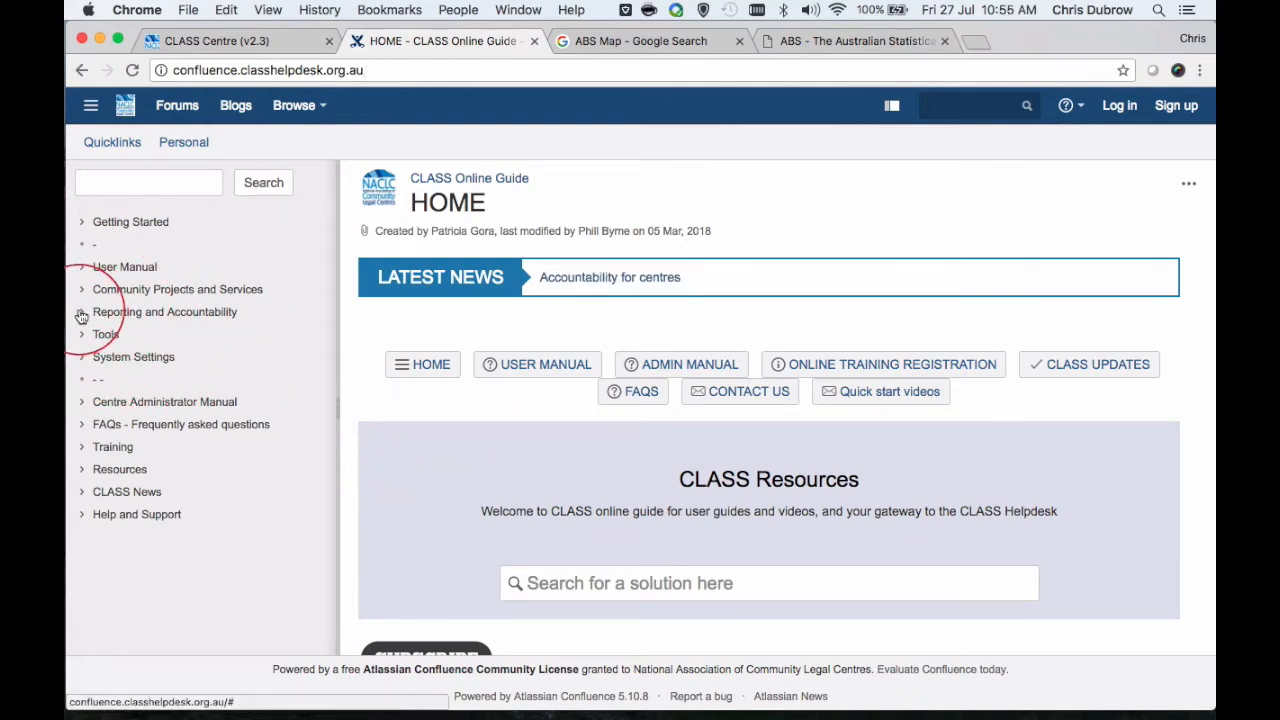
pyautogui.click(83, 312)
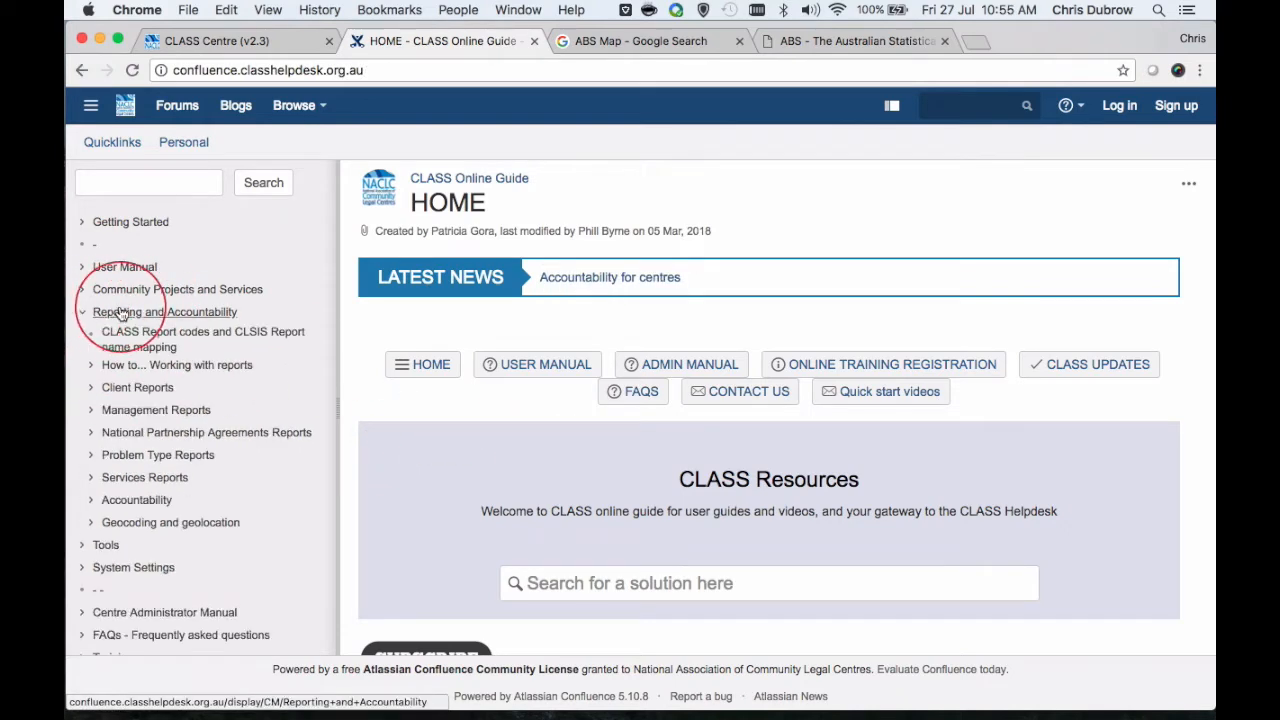
pyautogui.click(90, 523)
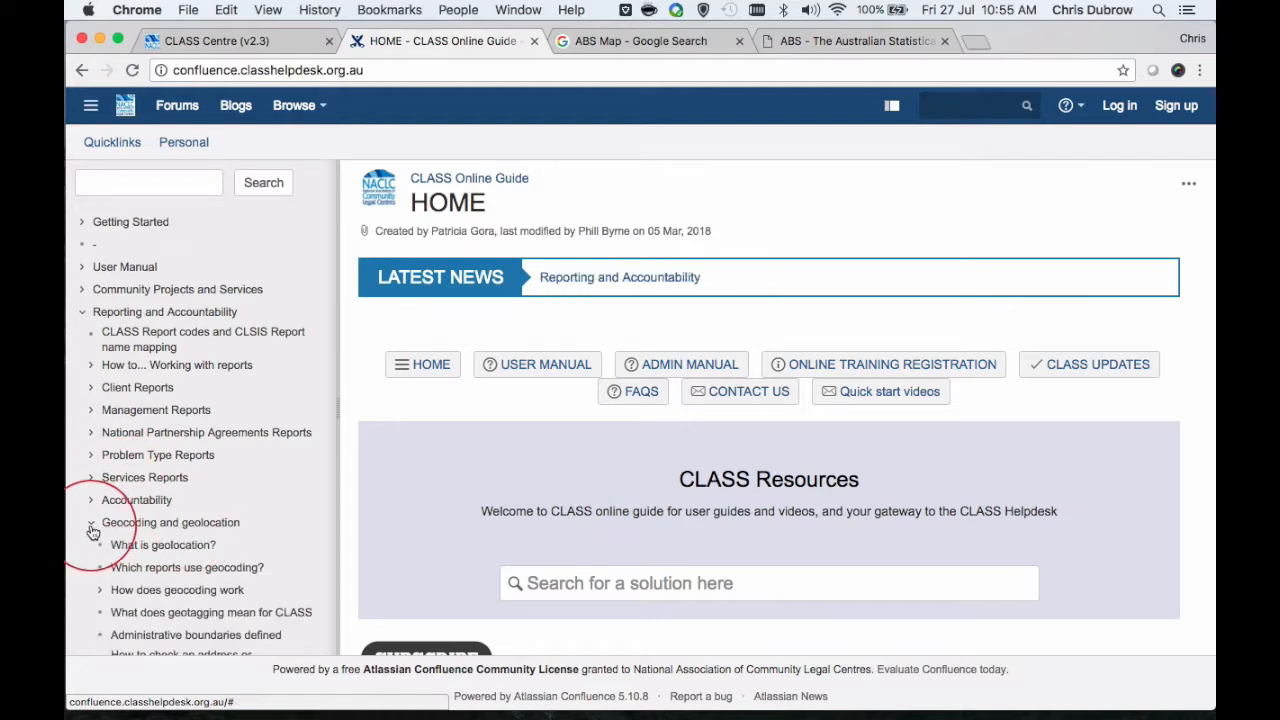
pyautogui.click(183, 528)
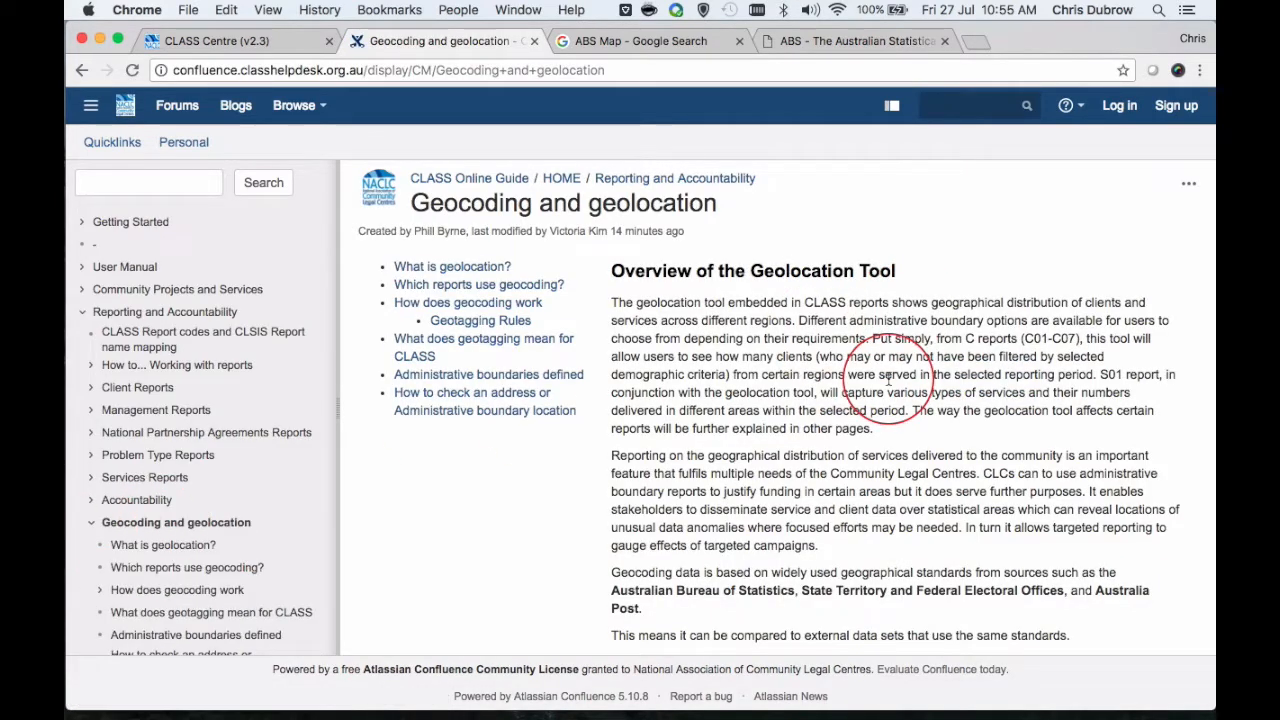
pyautogui.scroll(-6, 887, 378)
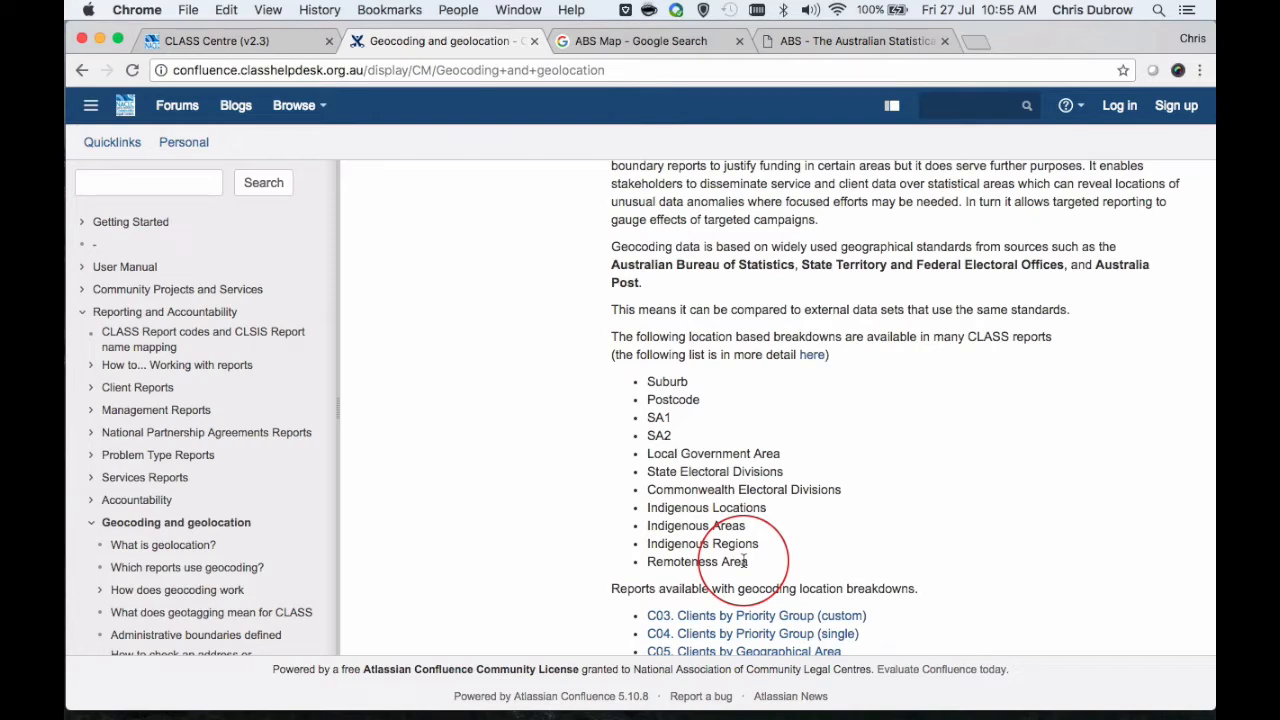
# - Open the guide page How does geocoding work and read its diagram and numbered process steps
pyautogui.click(177, 590)
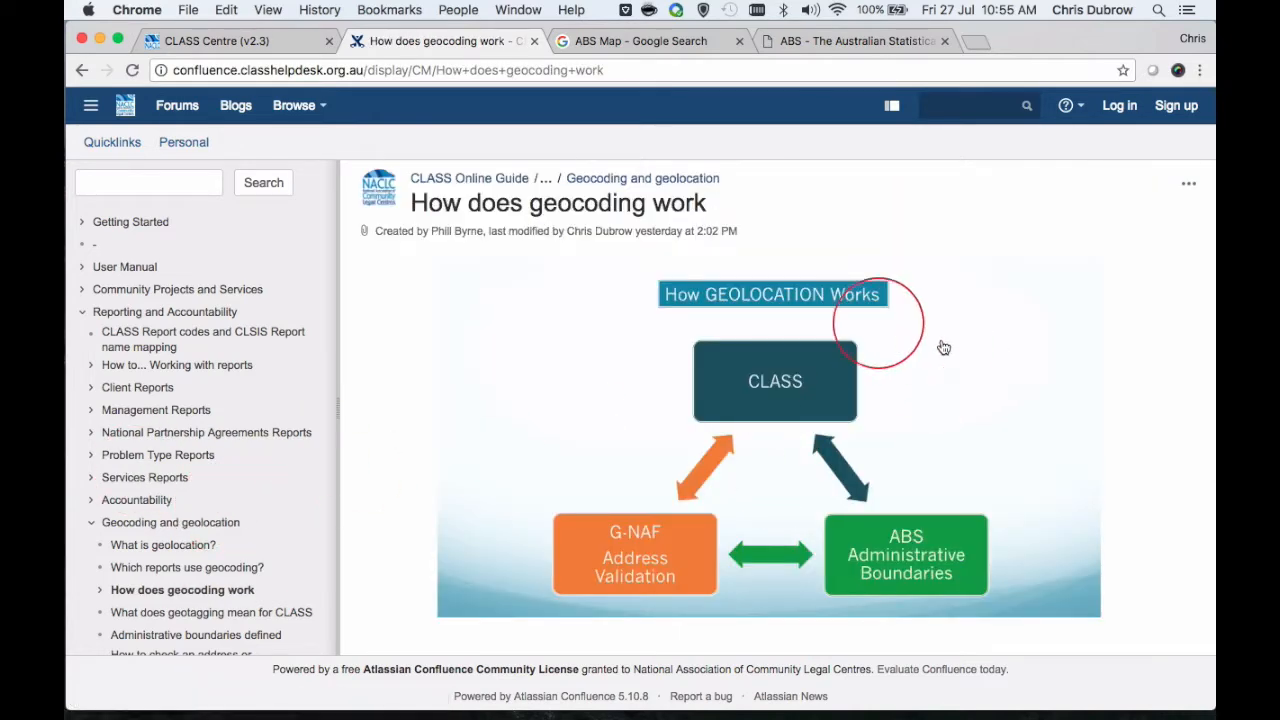
pyautogui.scroll(-5, 943, 347)
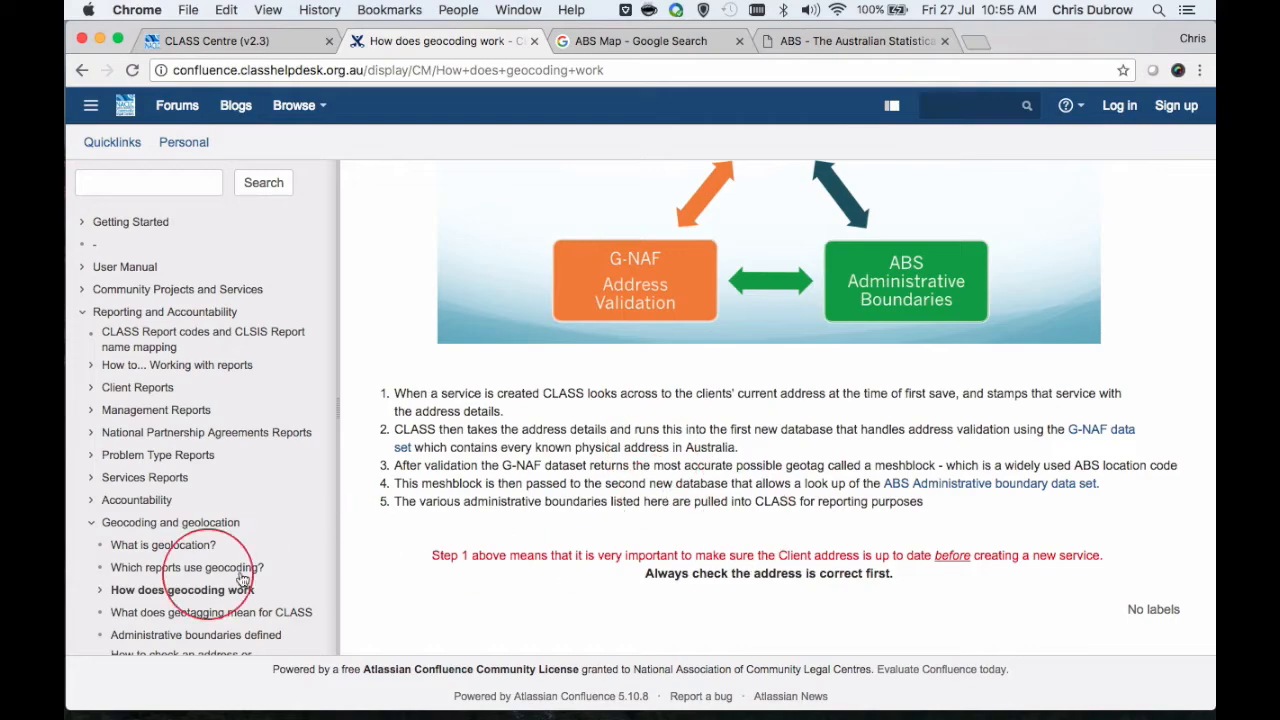
# - Open the Administrative boundaries defined page and read the definitions of the boundary types available in CLASS report filters
pyautogui.scroll(-2, 150, 500)
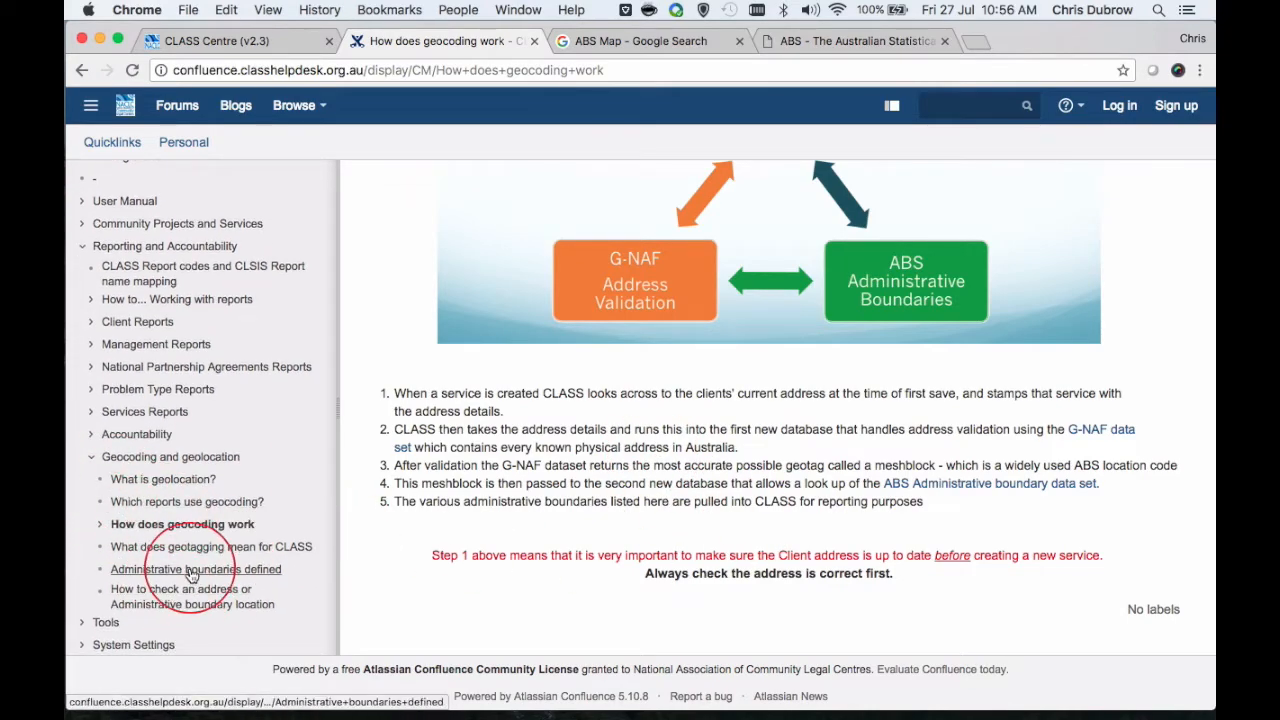
pyautogui.scroll(-15, 585, 414)
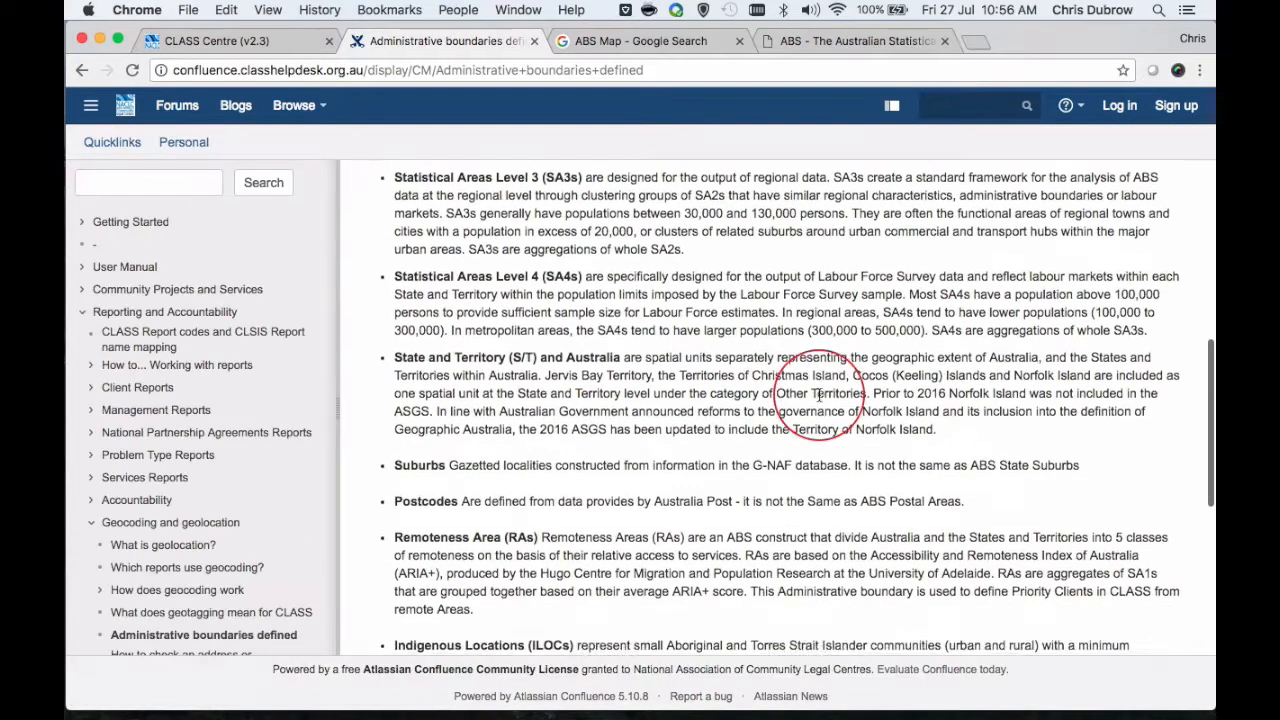
pyautogui.scroll(-1, 600, 345)
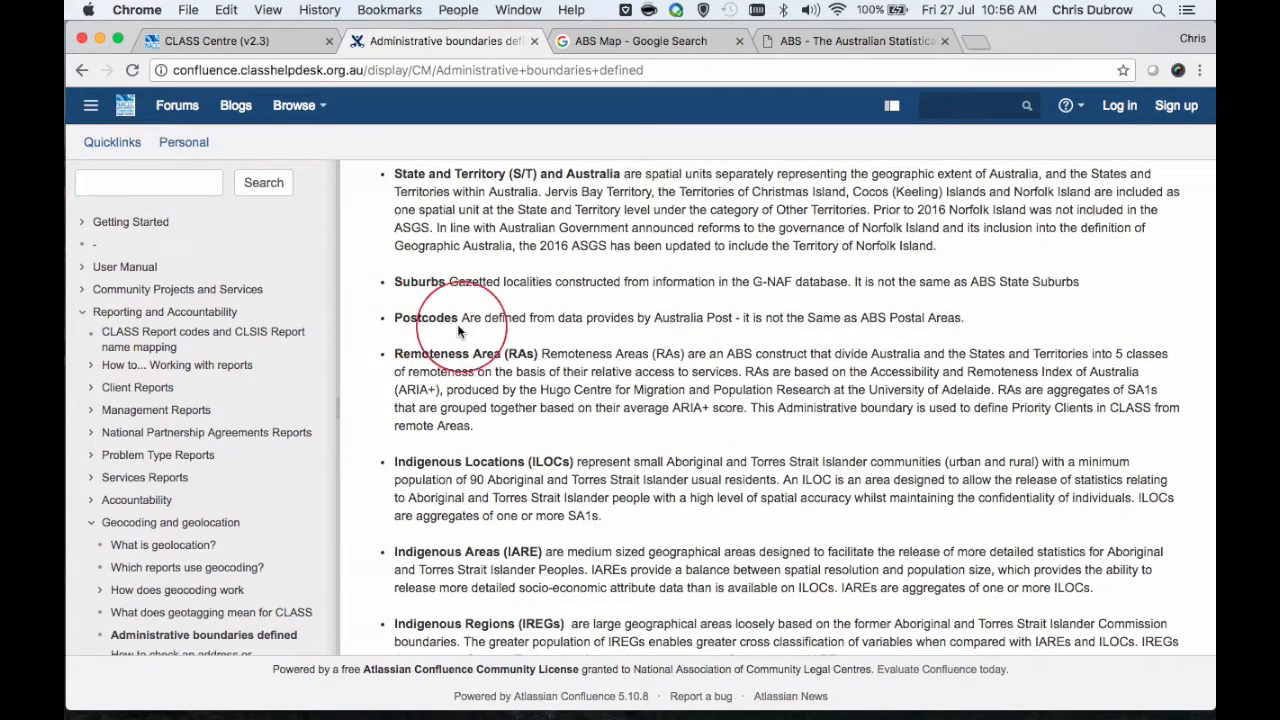
pyautogui.scroll(3, 540, 372)
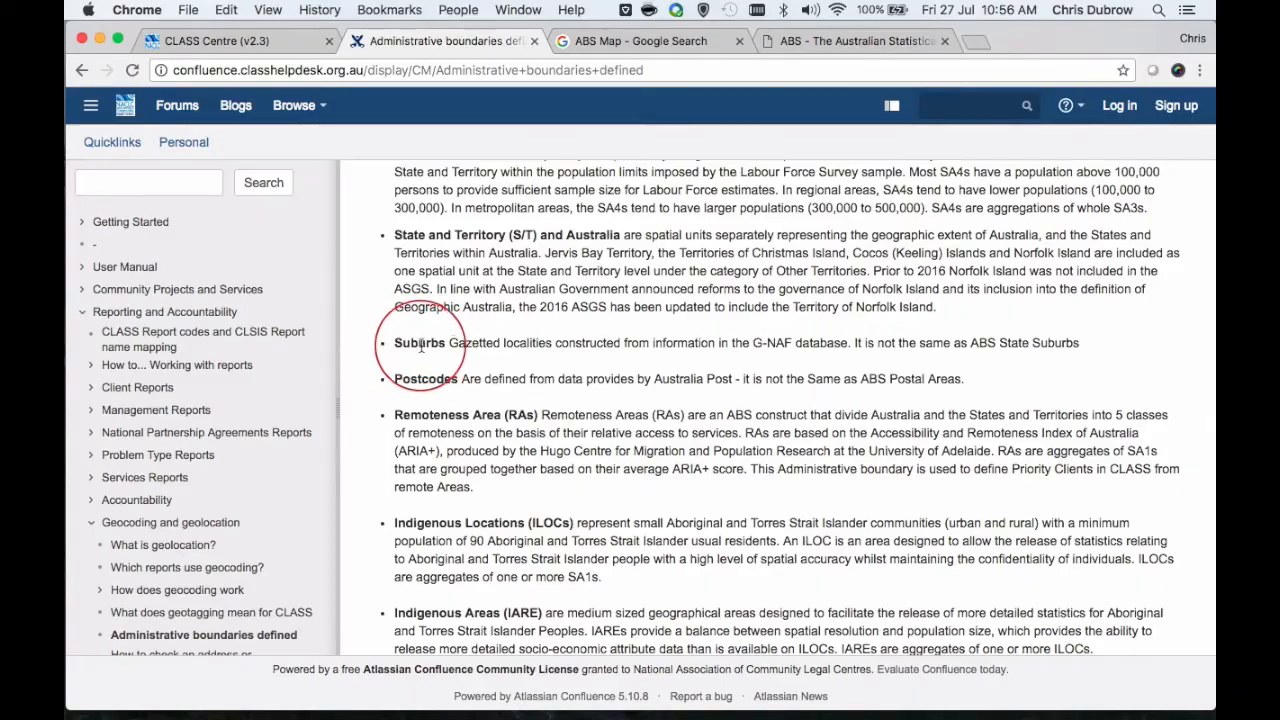
pyautogui.scroll(10, 686, 370)
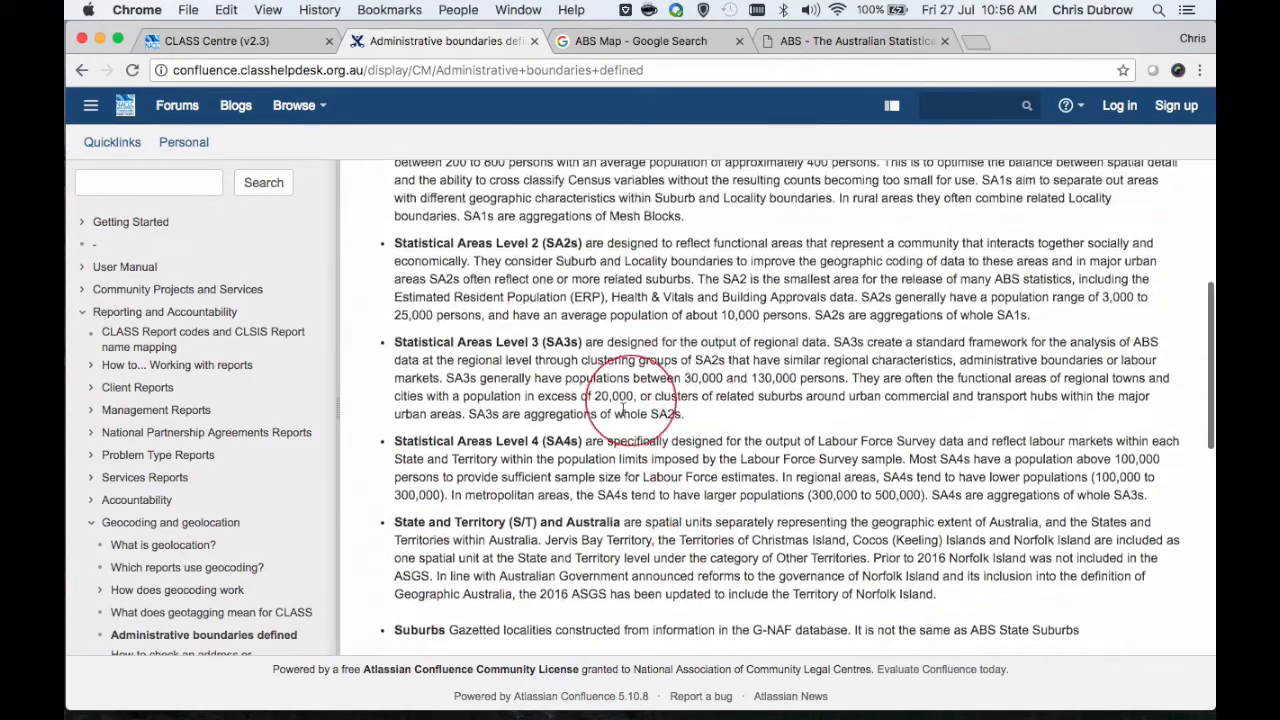
pyautogui.scroll(-15, 641, 390)
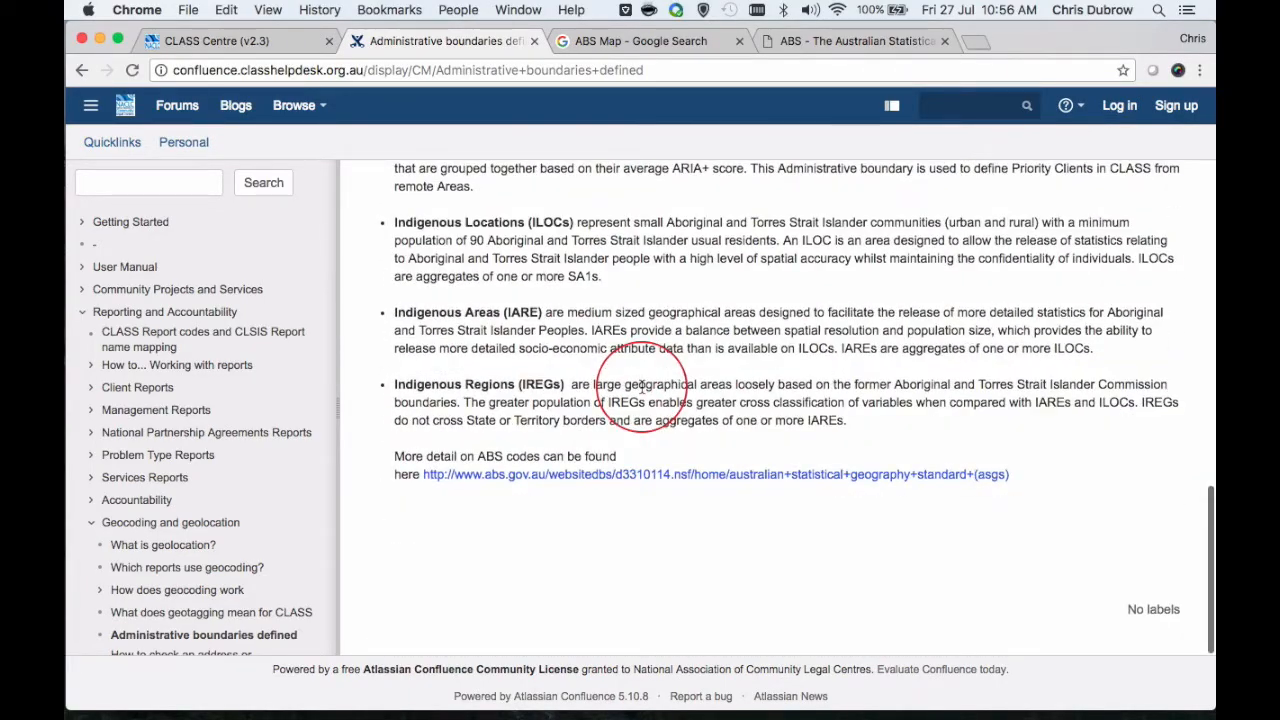
pyautogui.scroll(13, 642, 387)
pyautogui.scroll(5, 641, 390)
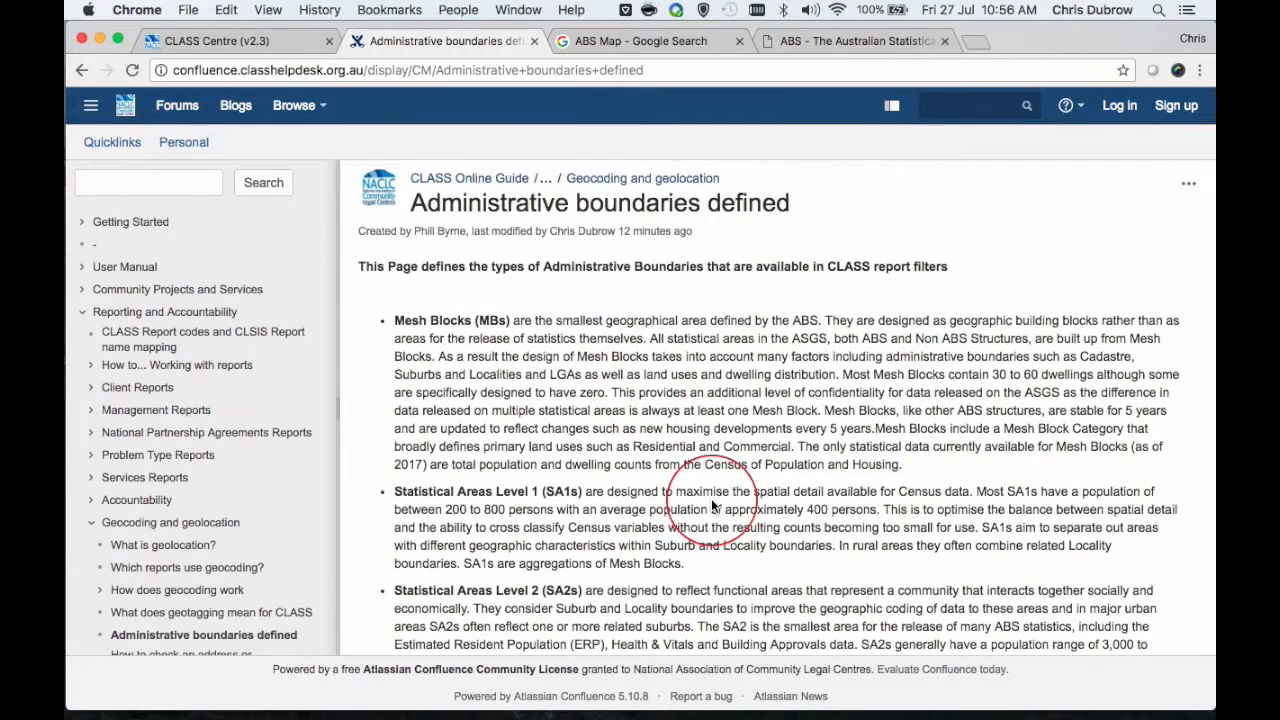
pyautogui.scroll(-2, 720, 497)
pyautogui.scroll(-10, 711, 497)
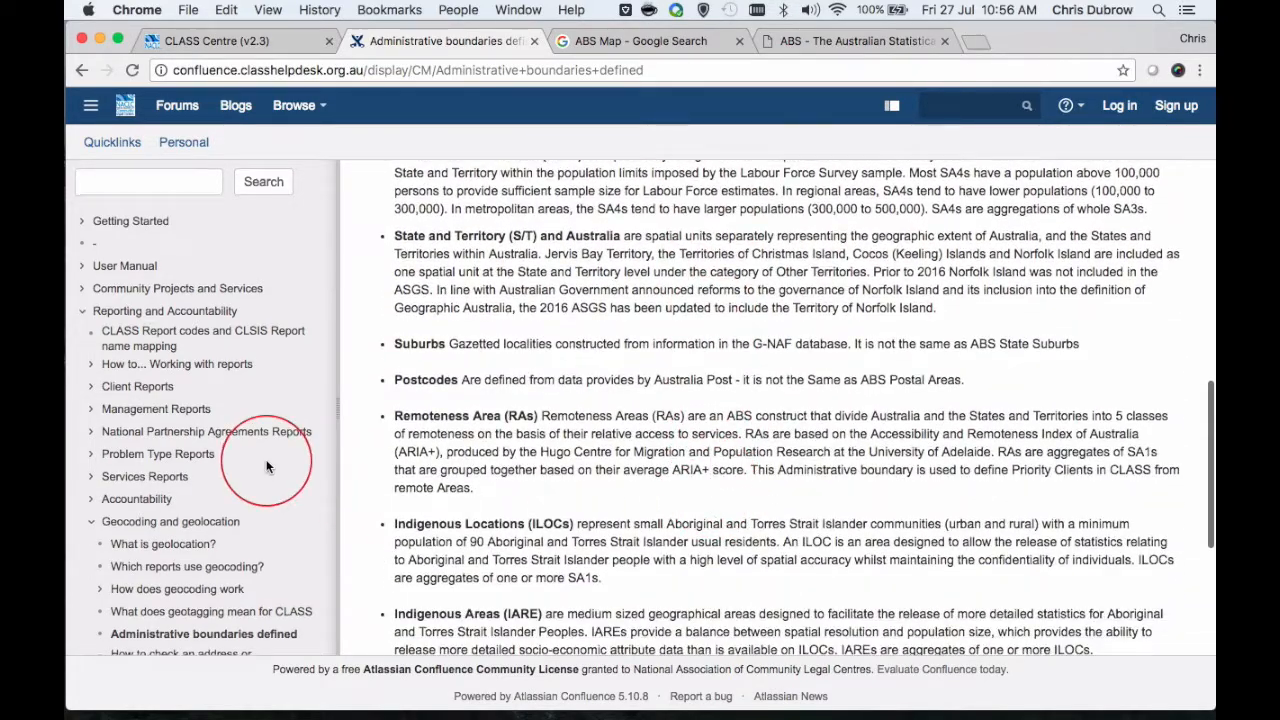
pyautogui.scroll(-3, 225, 420)
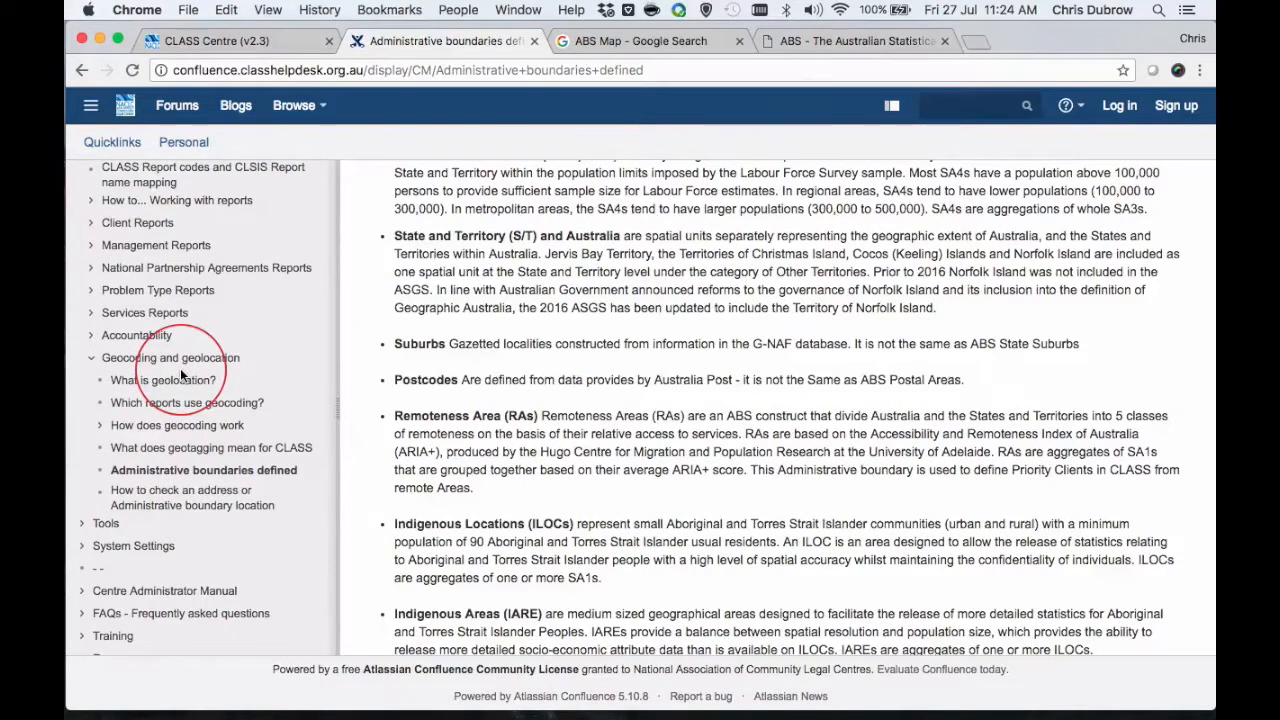
# - Open the Geotagging Rules page under How does geocoding work and find the Address Validation Matrix
pyautogui.click(101, 430)
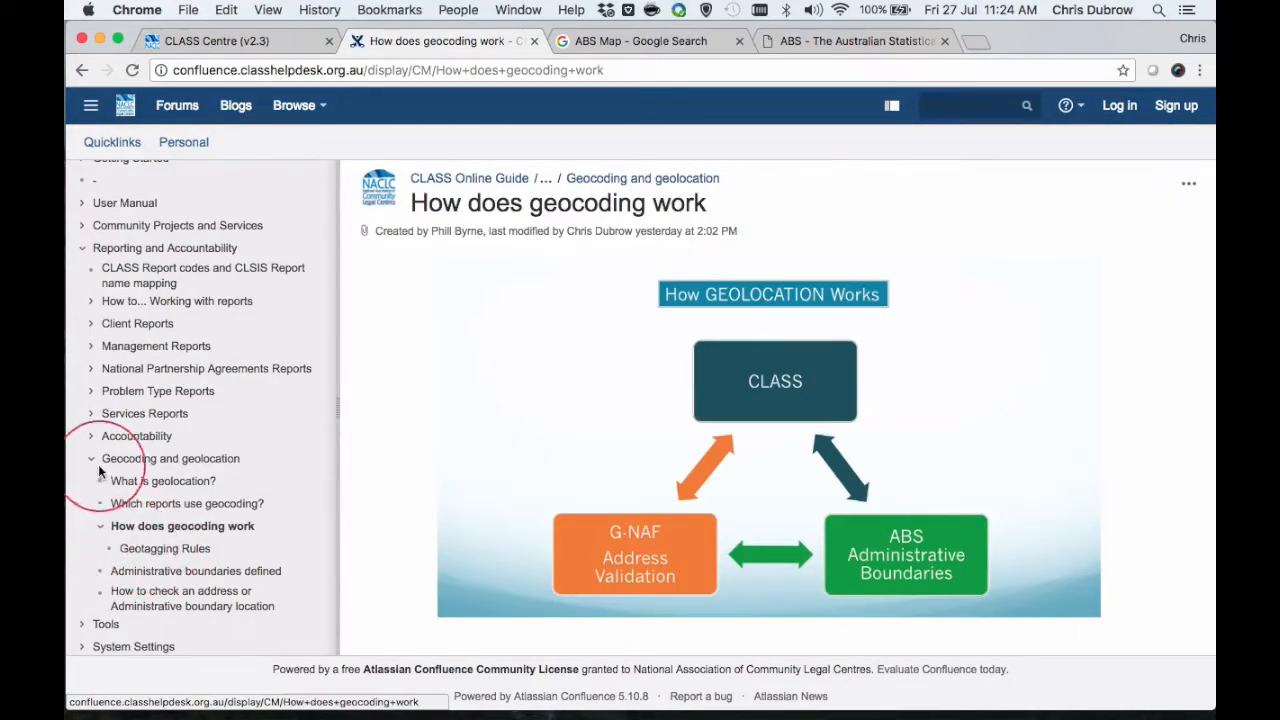
pyautogui.click(155, 549)
pyautogui.scroll(-10, 768, 457)
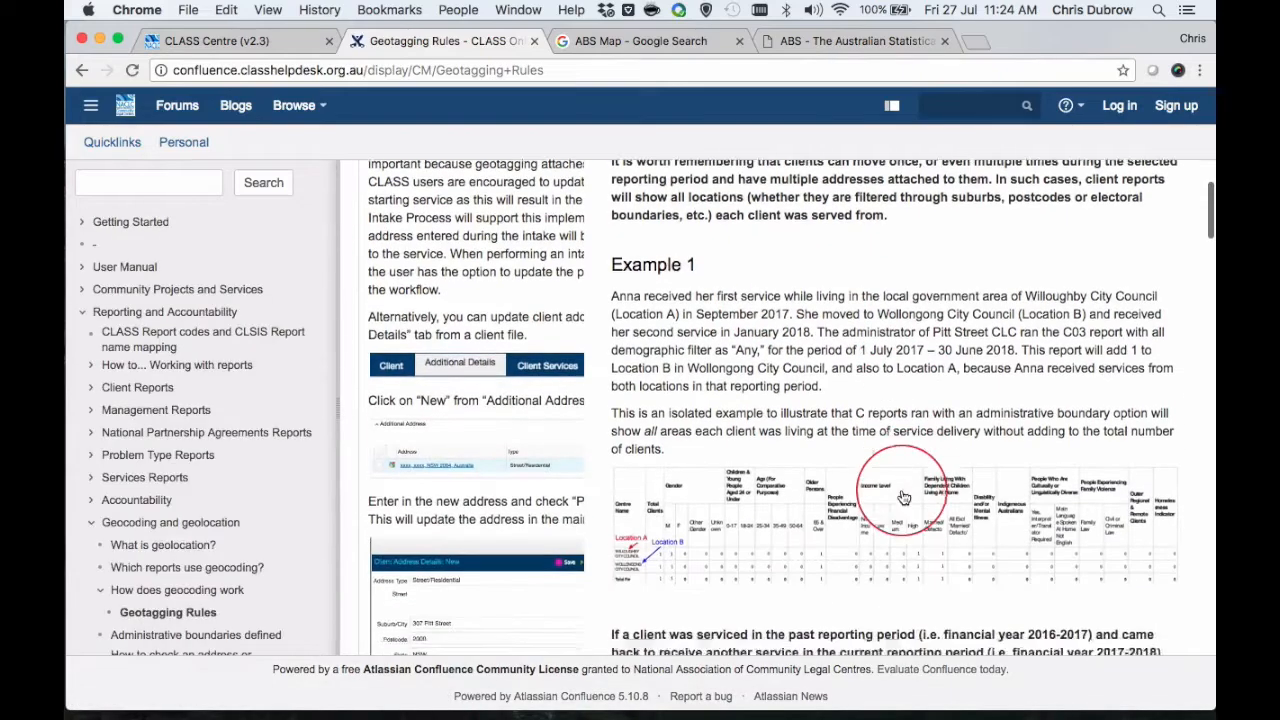
pyautogui.scroll(-10, 901, 491)
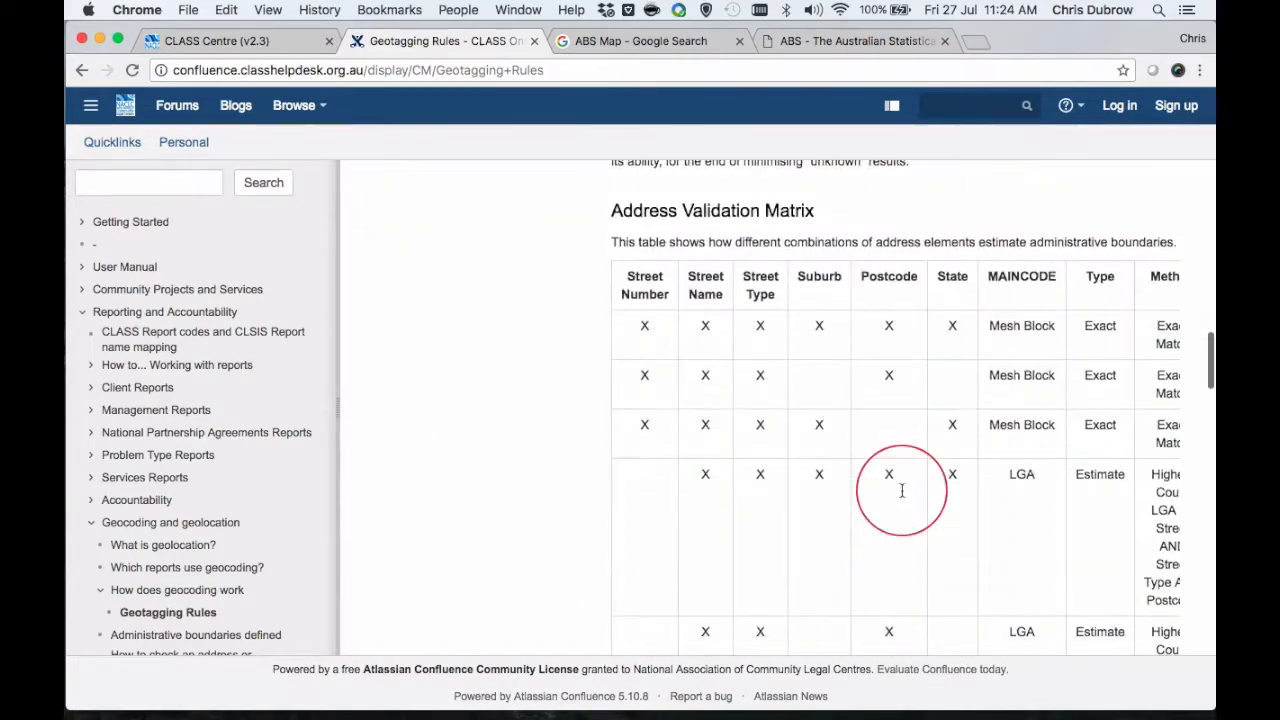
# - Examine the Address Validation Matrix for how combinations of address elements determine the main code and the match type
pyautogui.hscroll(2, 903, 491)
pyautogui.hscroll(-2, 903, 491)
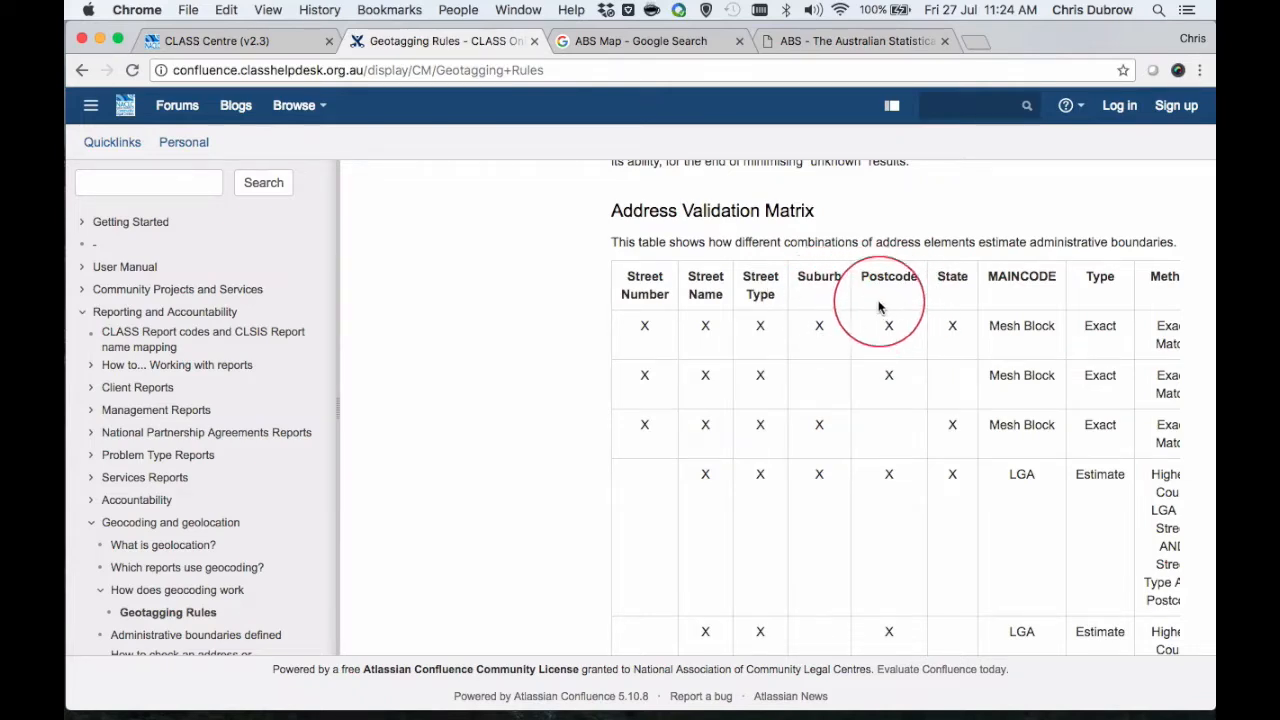
pyautogui.scroll(-1, 824, 326)
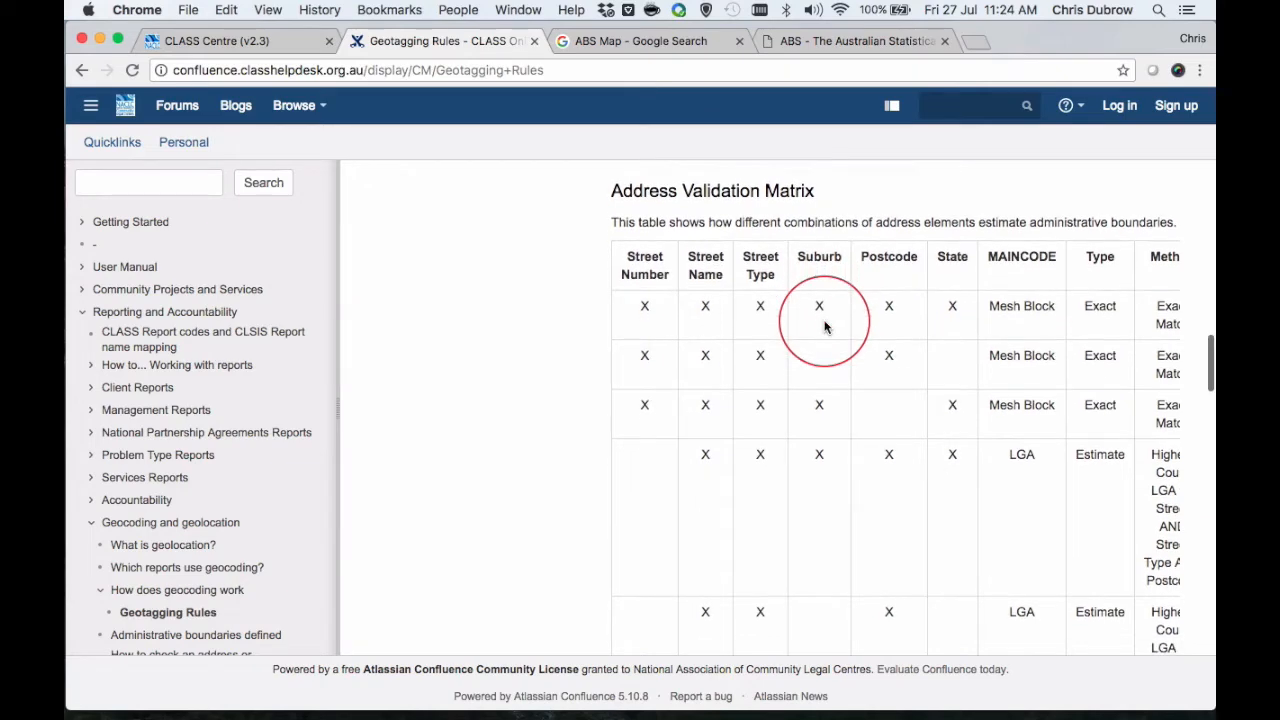
pyautogui.scroll(-4, 824, 326)
pyautogui.scroll(-1, 824, 326)
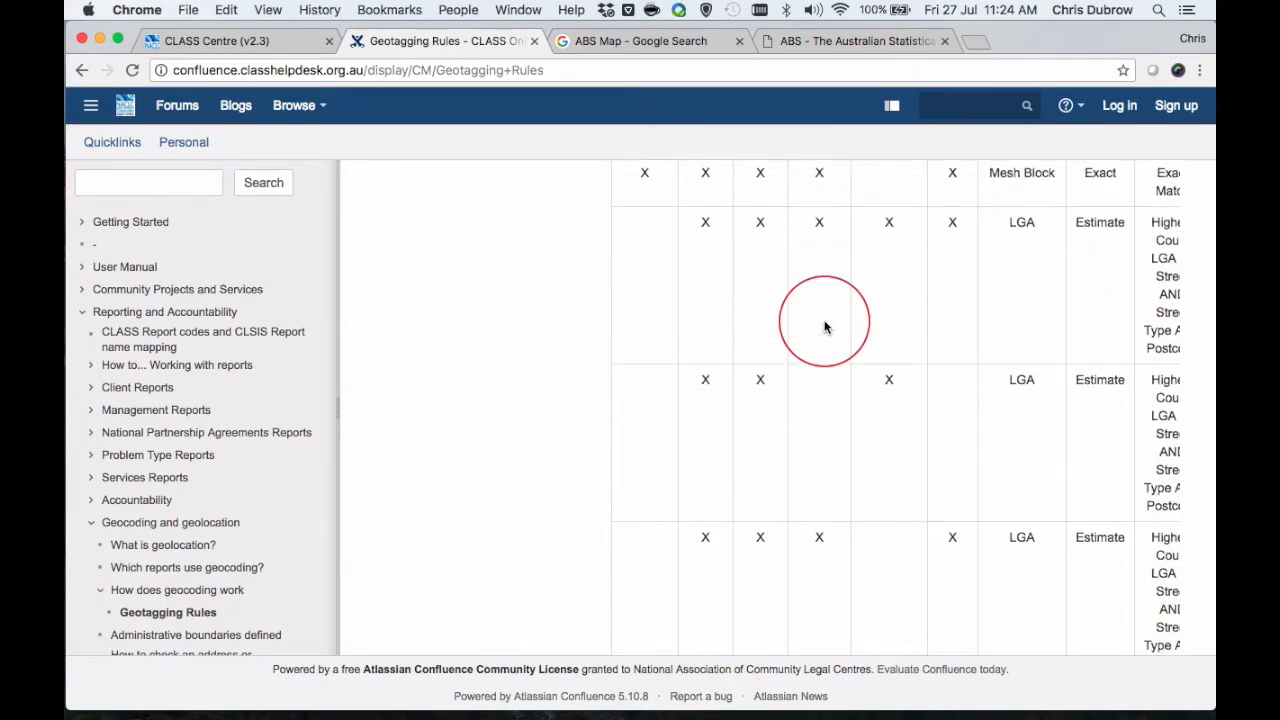
pyautogui.scroll(3, 824, 326)
pyautogui.scroll(3, 825, 389)
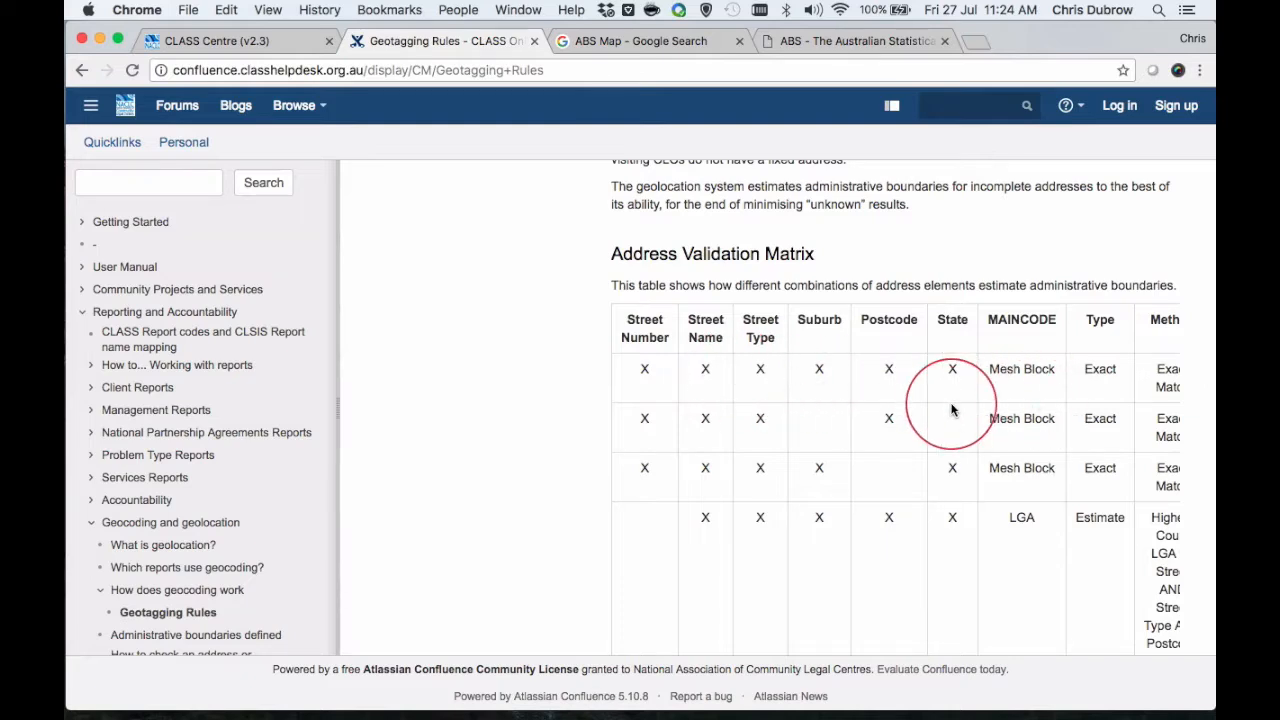
pyautogui.scroll(-2, 951, 428)
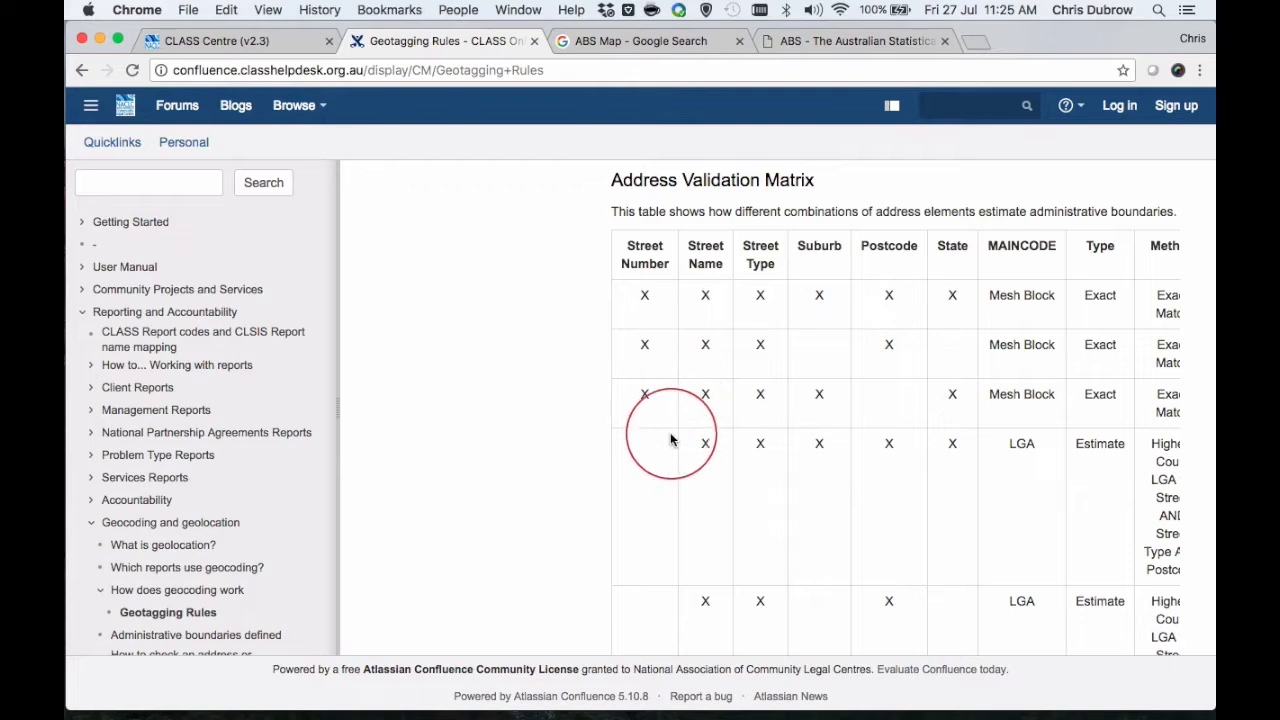
pyautogui.scroll(1, 672, 415)
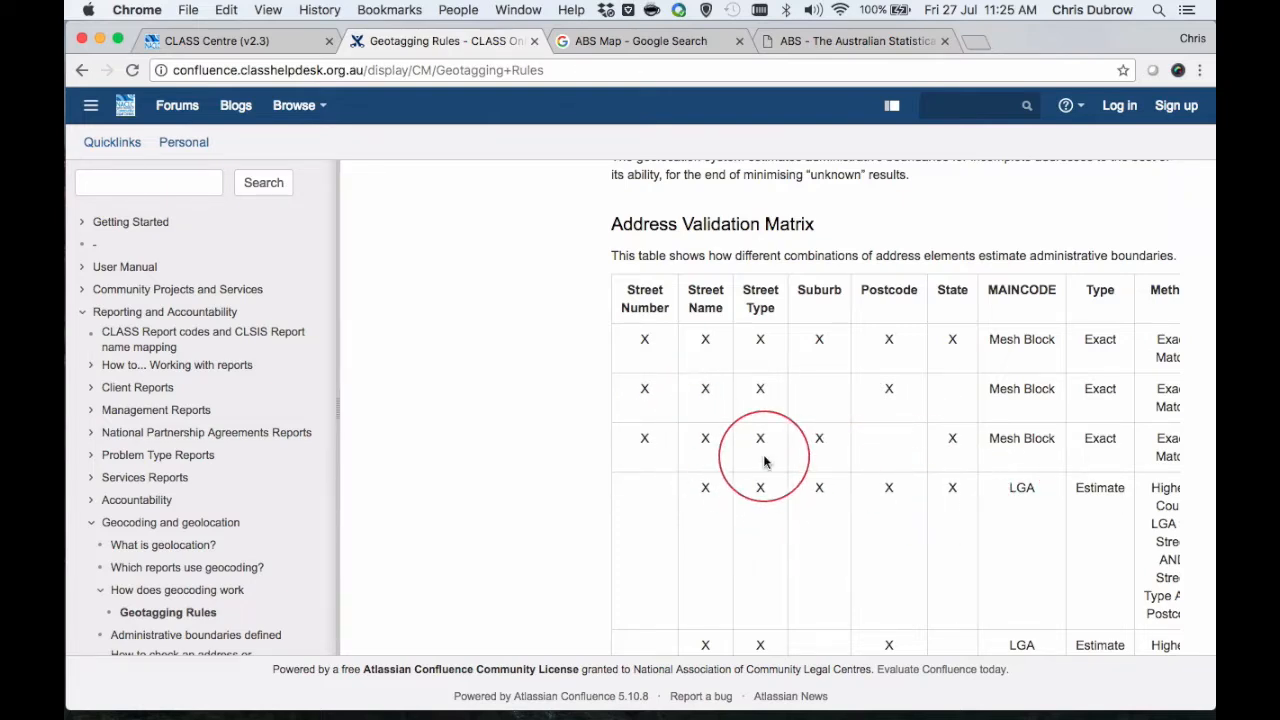
pyautogui.scroll(-3, 763, 461)
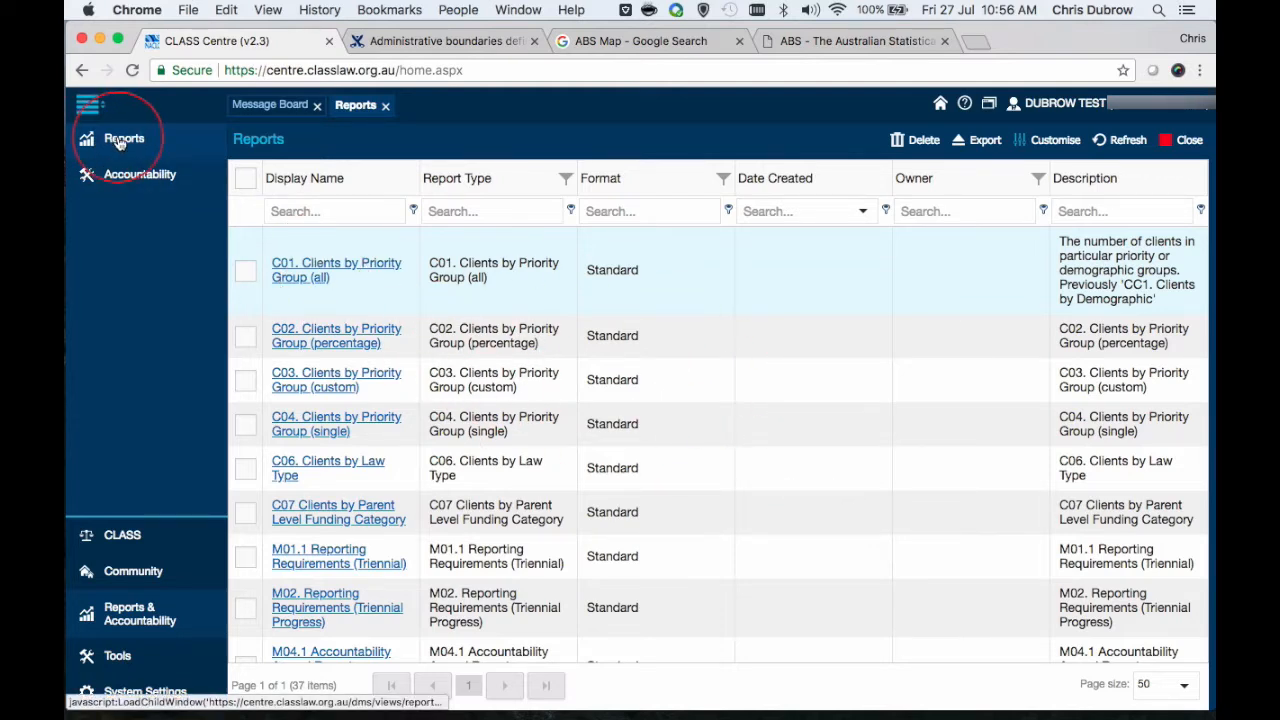
# - Switch back to CLASS Centre and open the C03. Clients by Priority Group (custom) report
pyautogui.click(323, 383)
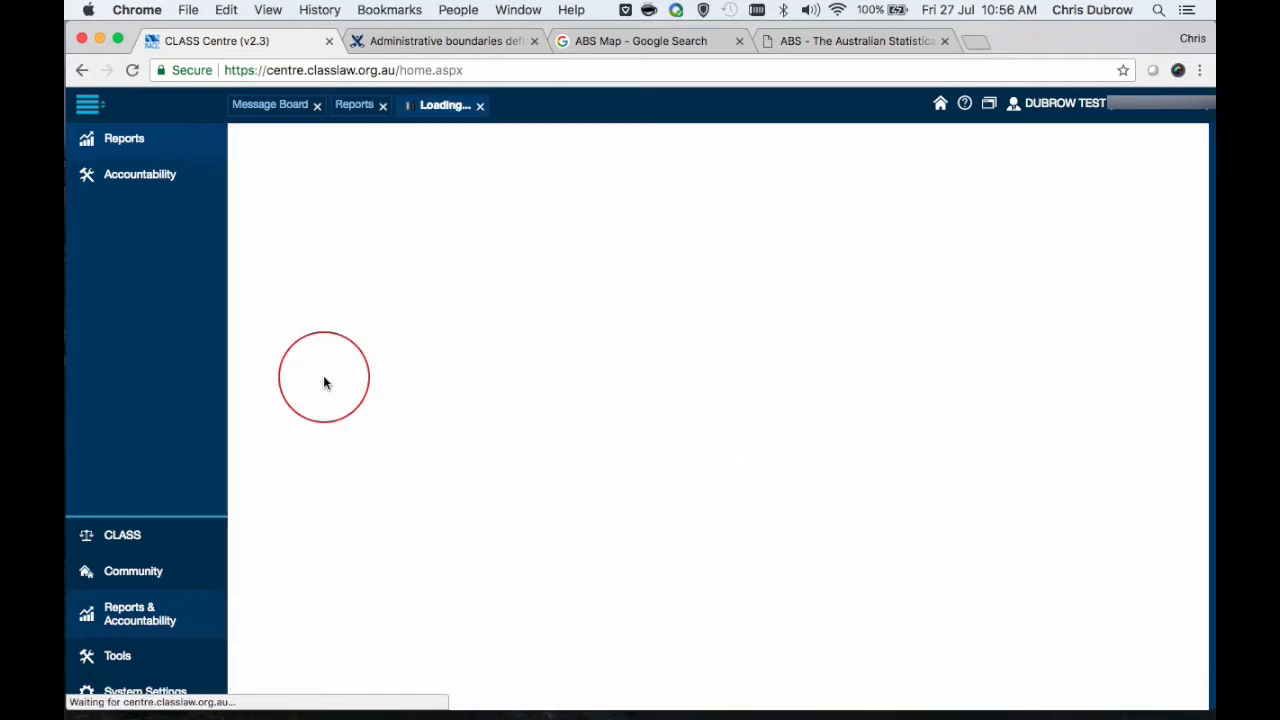
pyautogui.click(641, 424)
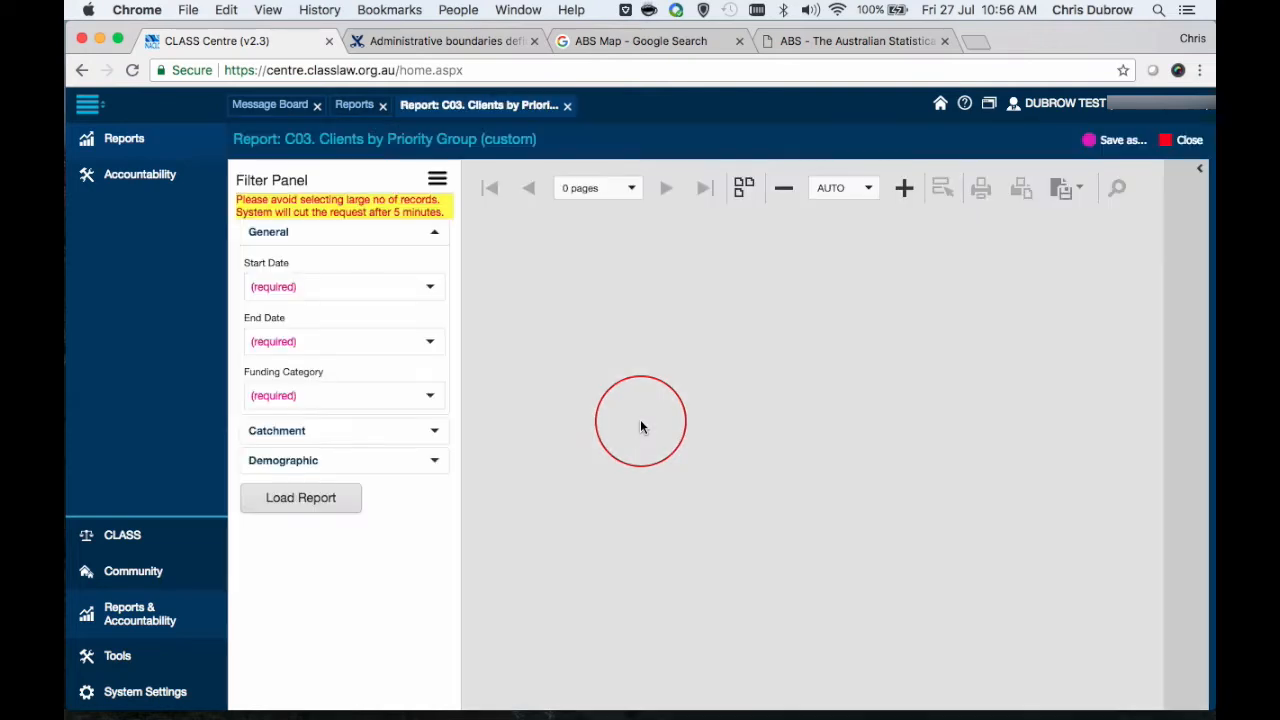
# - Set the report period with start date 1/06/2018 and end date 27/07/2018
pyautogui.click(428, 286)
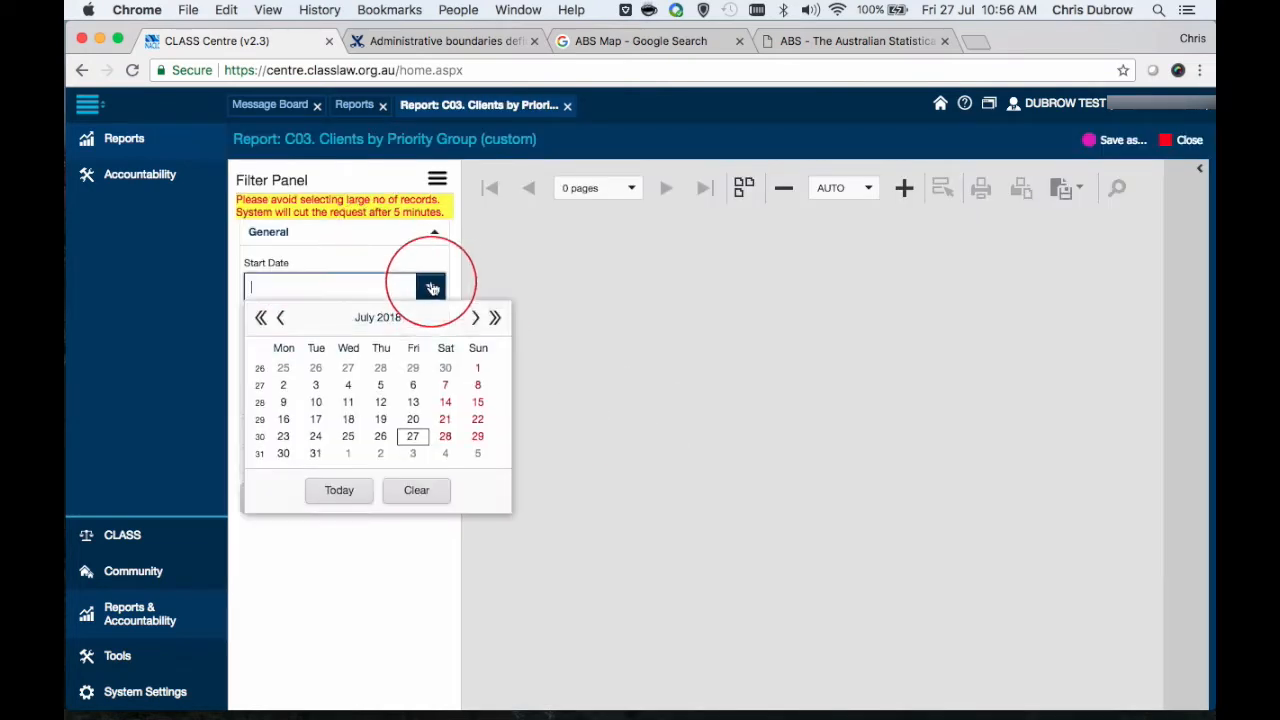
pyautogui.click(280, 317)
pyautogui.click(413, 368)
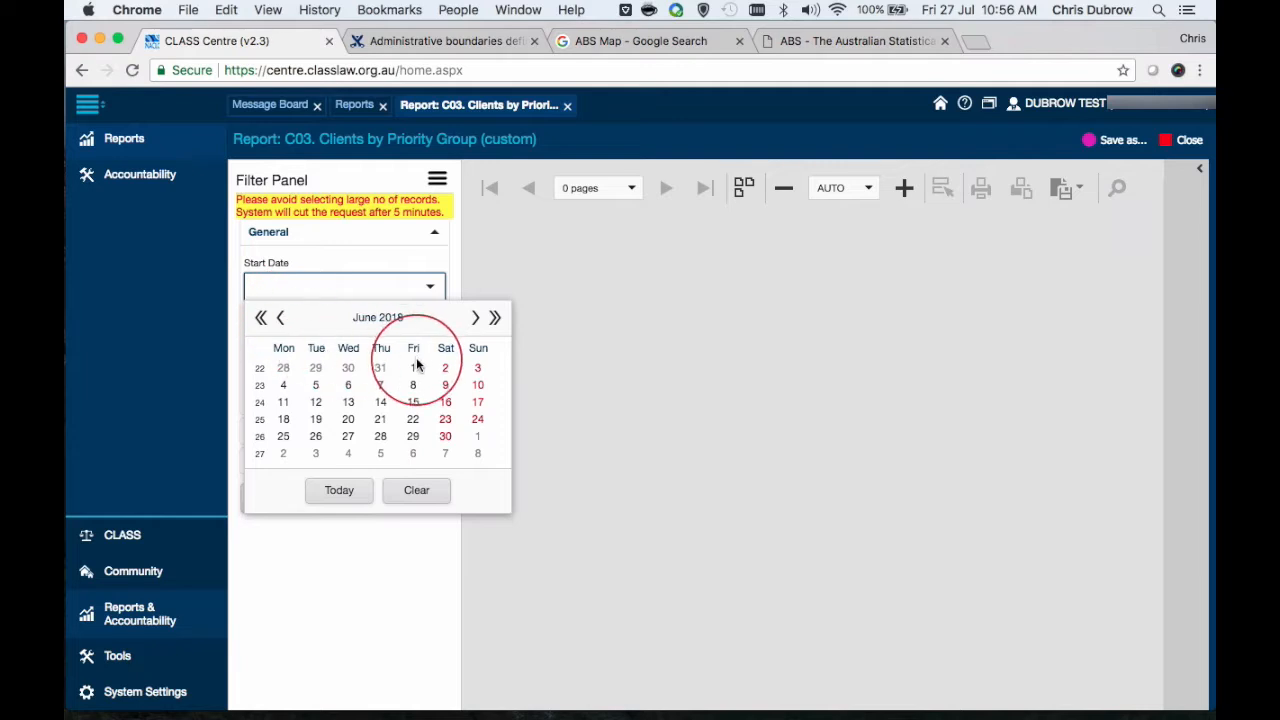
pyautogui.click(430, 340)
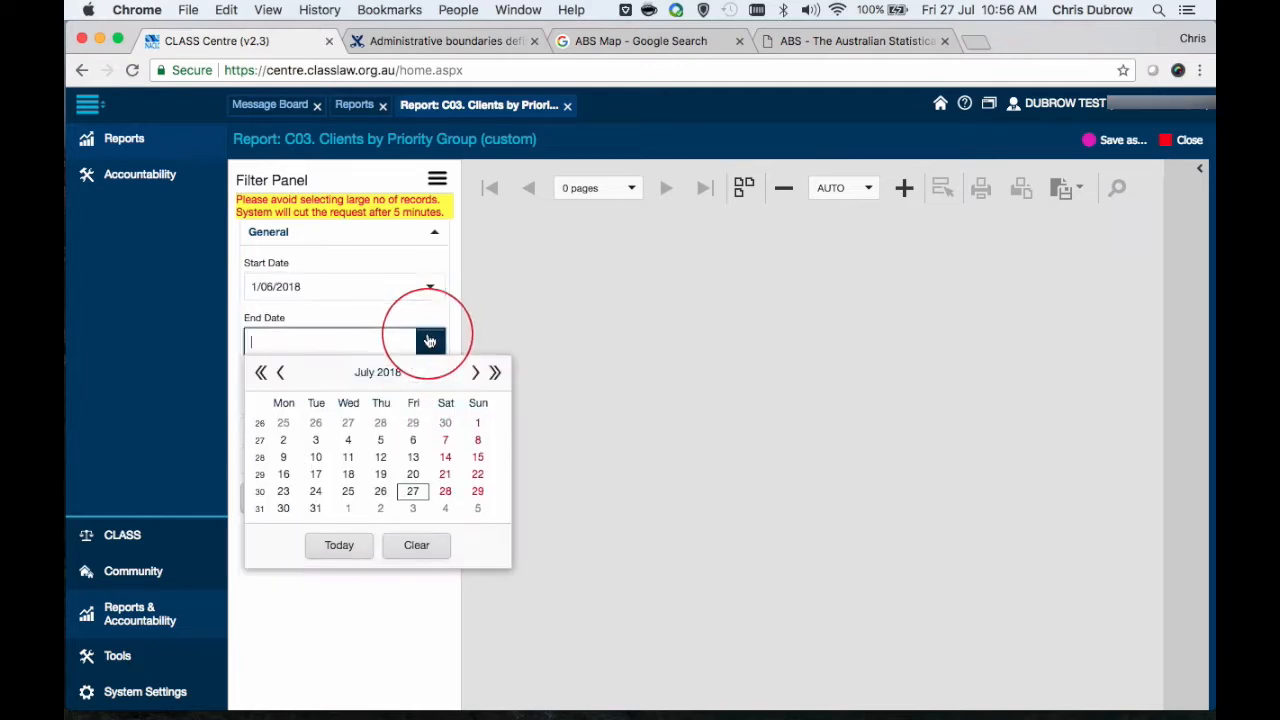
pyautogui.click(414, 492)
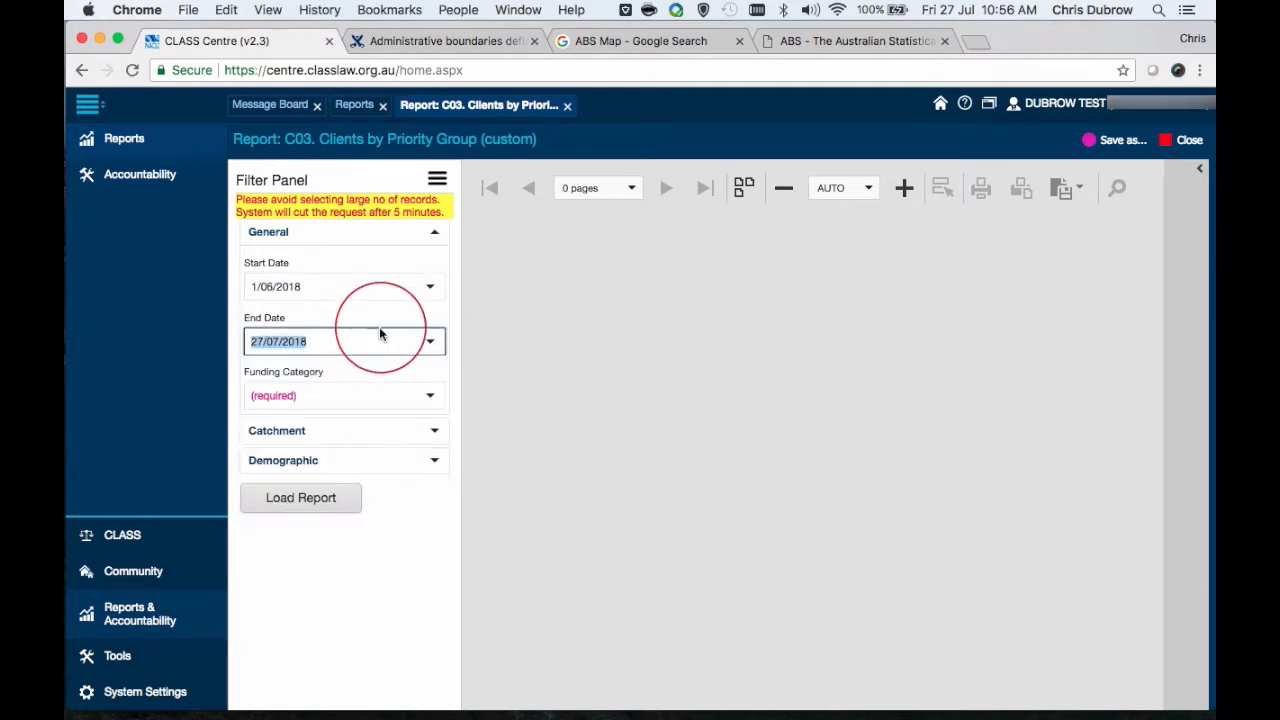
# - Select several funding categories for the report, including Non CLSP Activities
pyautogui.click(430, 396)
pyautogui.click(292, 424)
pyautogui.click(320, 623)
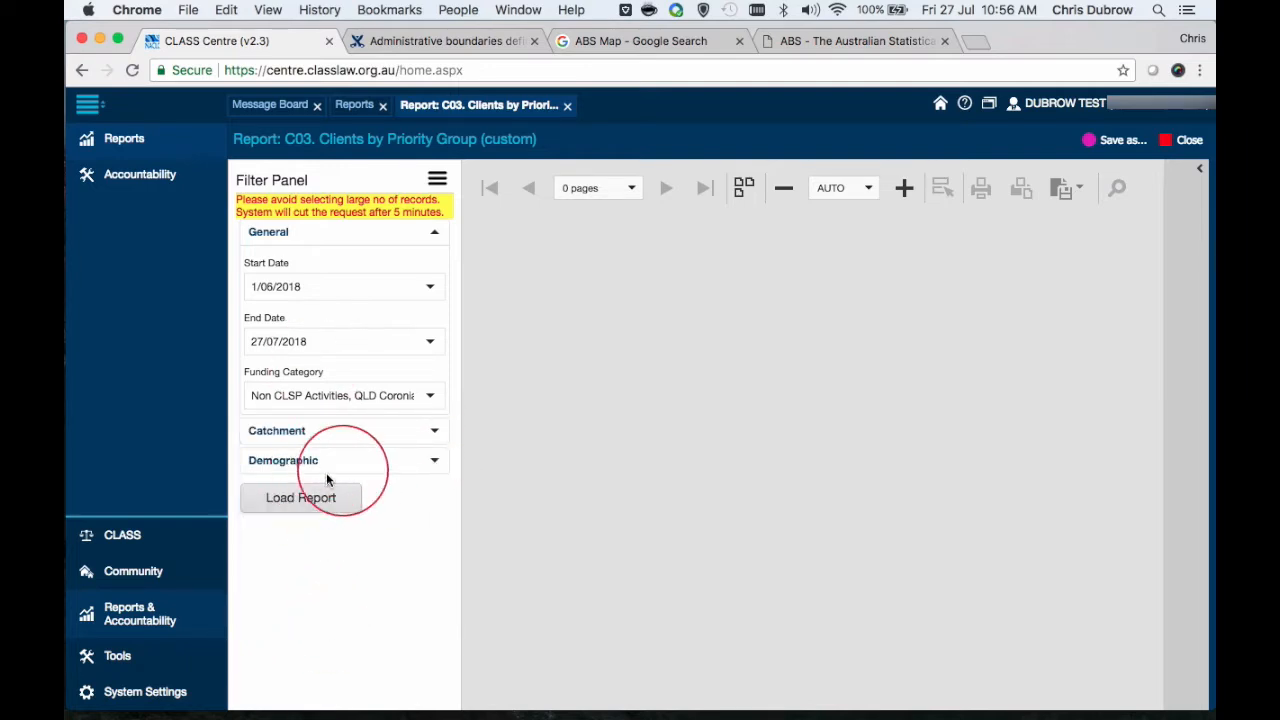
# - Set the report's catchment to Aggregate by Administrative Boundary with the boundary type Commonwealth Electoral Divisions
pyautogui.click(440, 437)
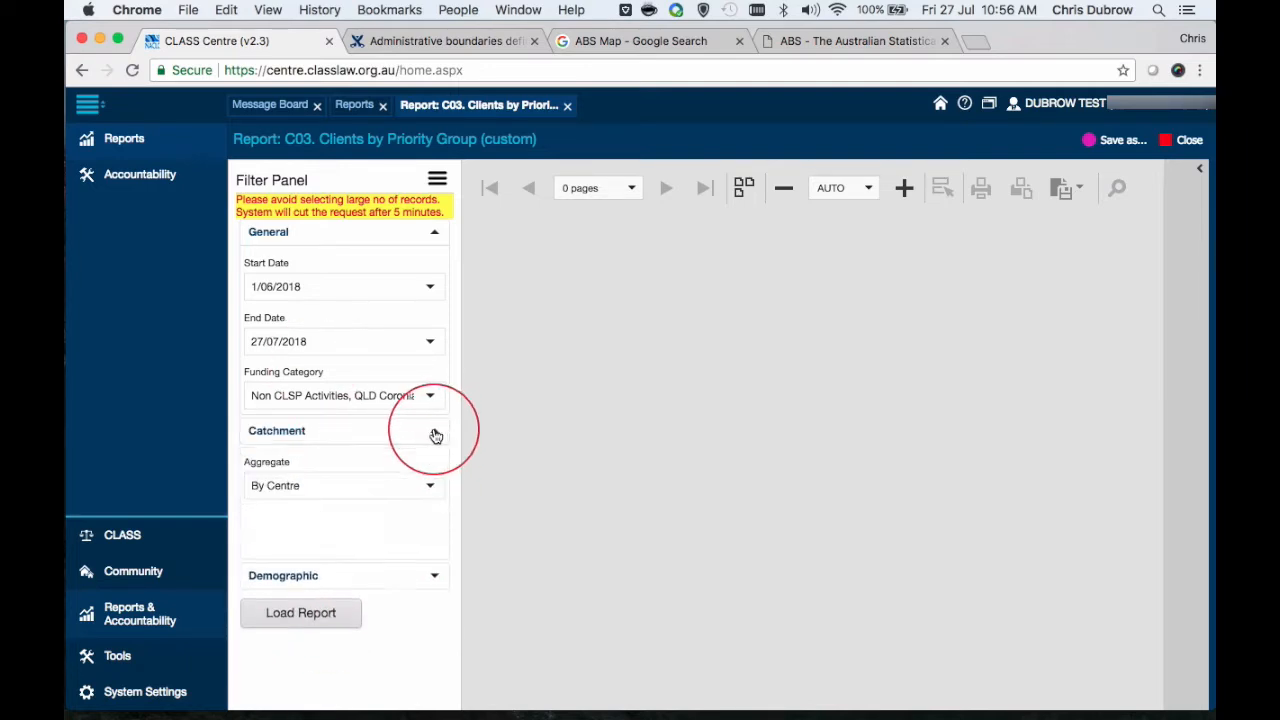
pyautogui.click(401, 484)
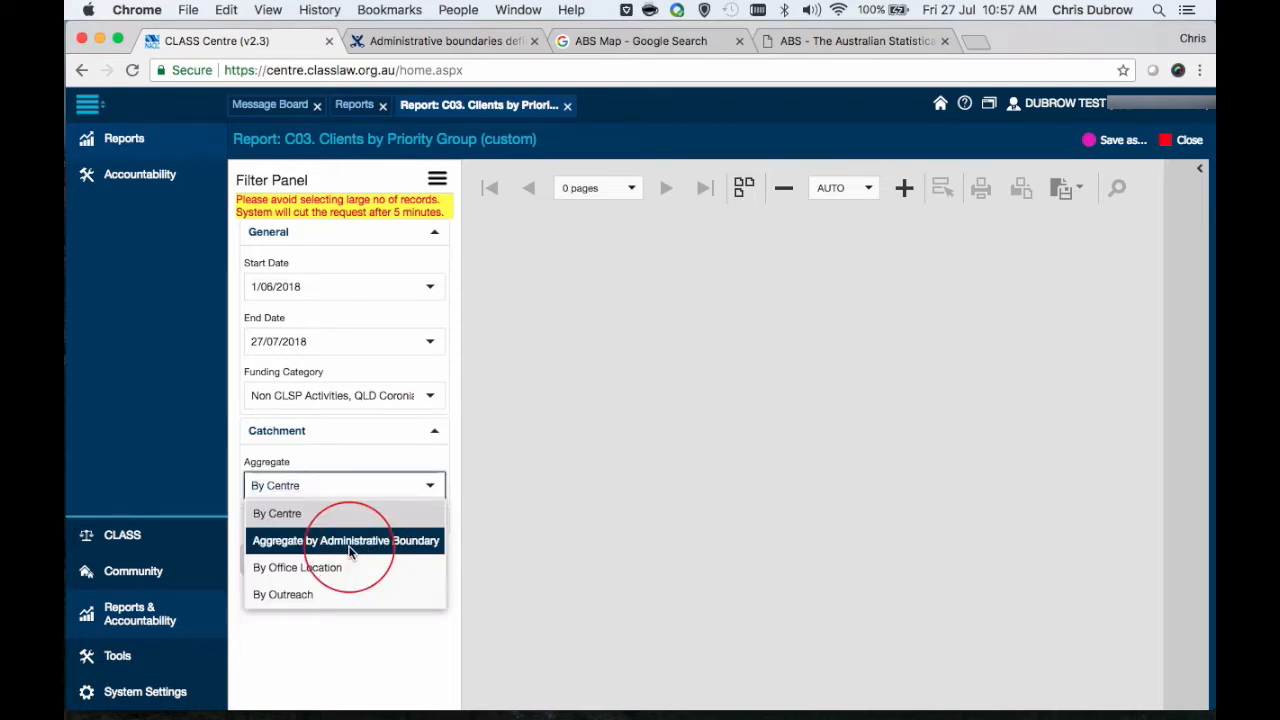
pyautogui.click(350, 548)
pyautogui.click(428, 538)
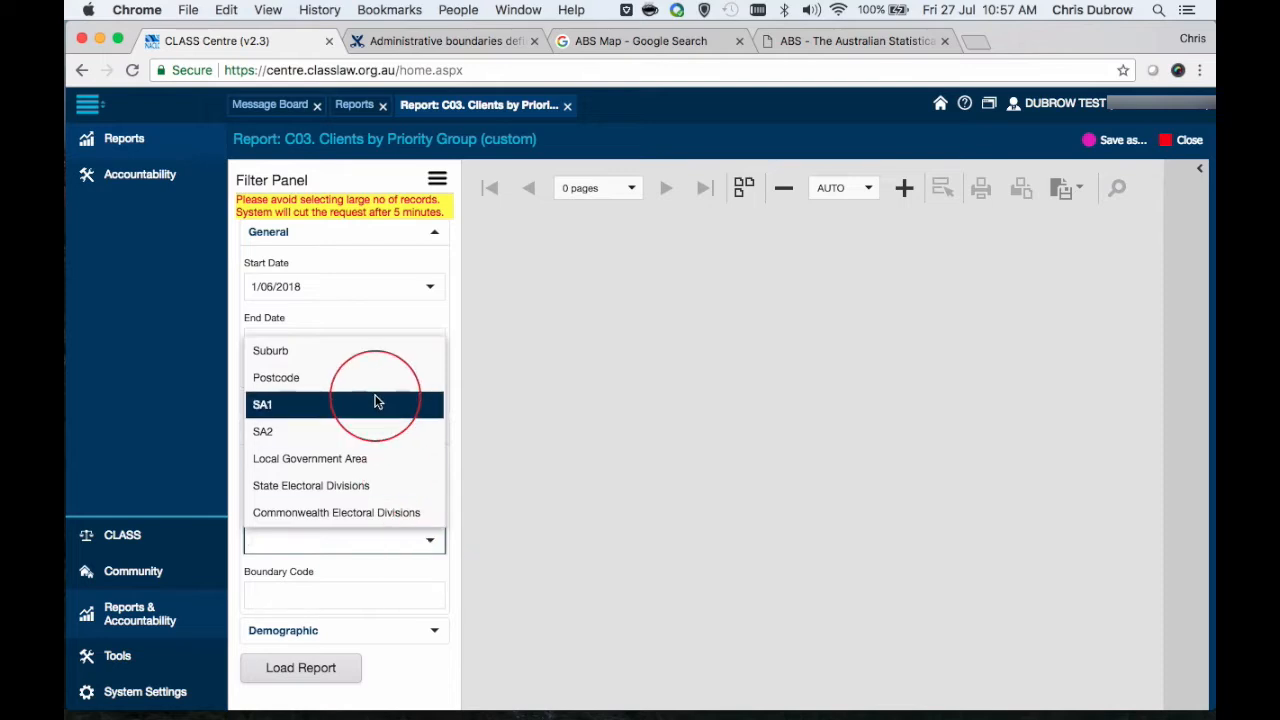
pyautogui.scroll(-3, 375, 402)
pyautogui.scroll(3, 377, 400)
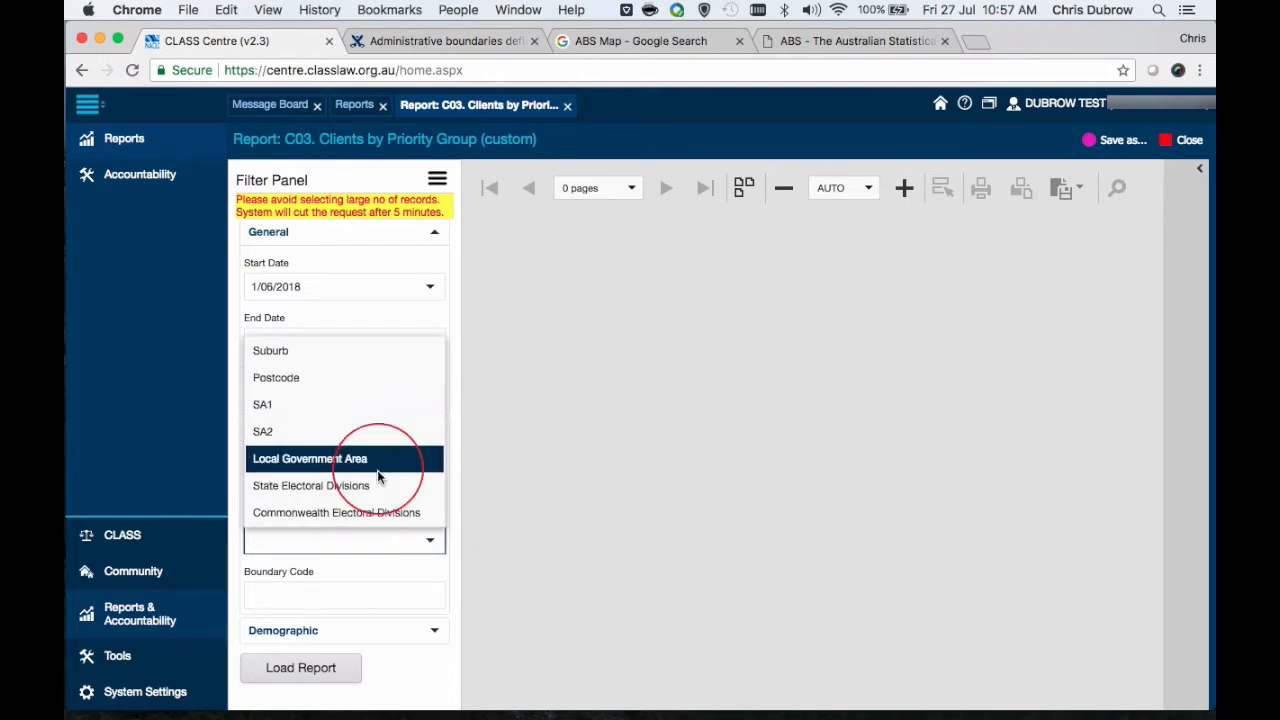
pyautogui.scroll(-2, 370, 400)
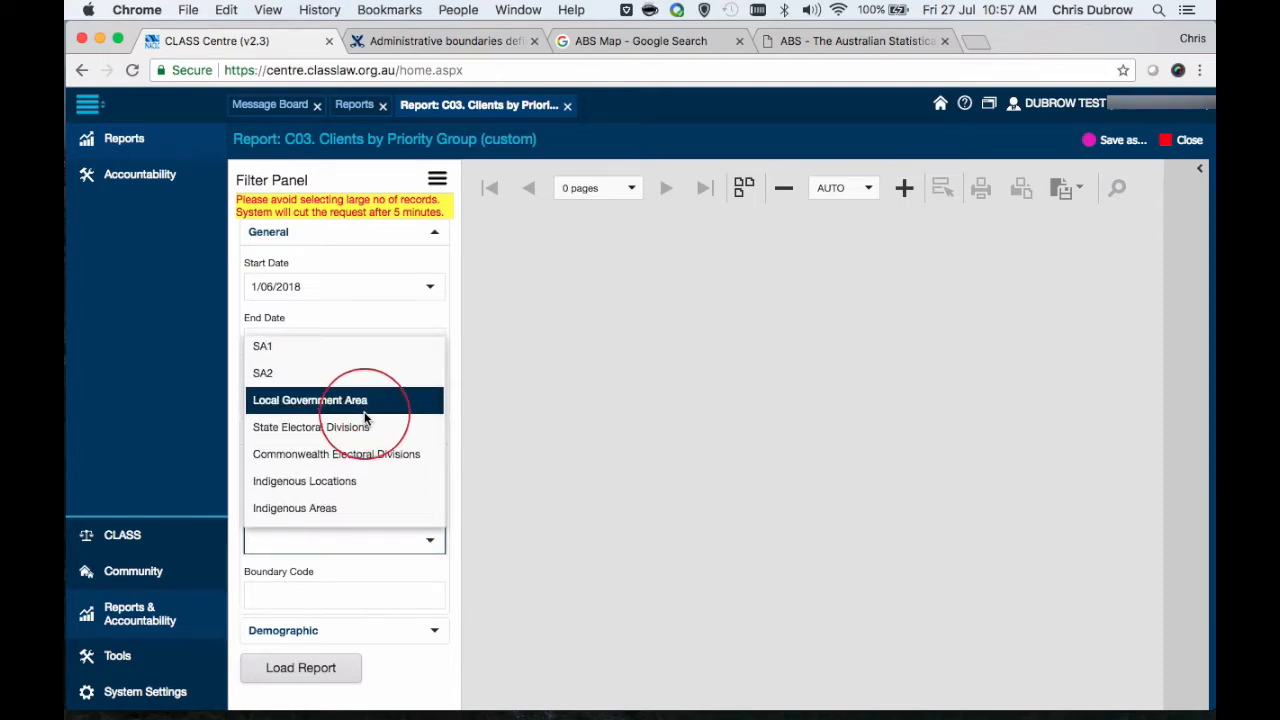
pyautogui.click(330, 456)
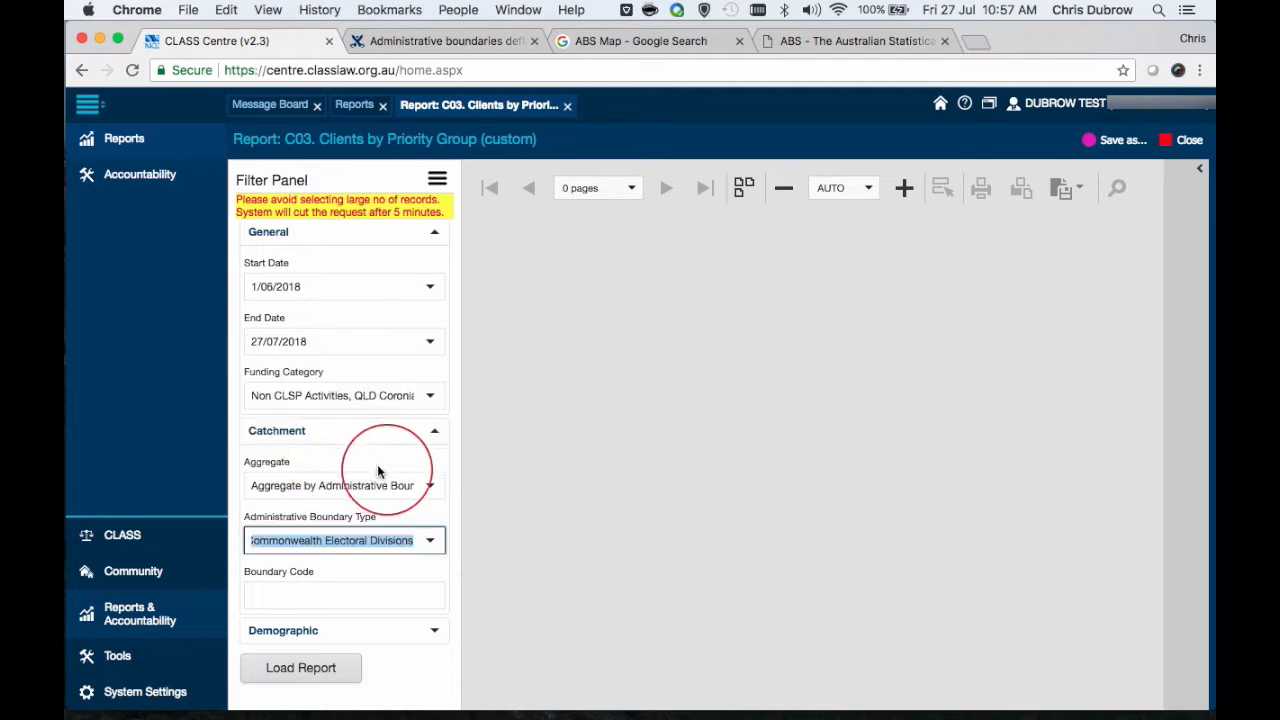
pyautogui.click(381, 578)
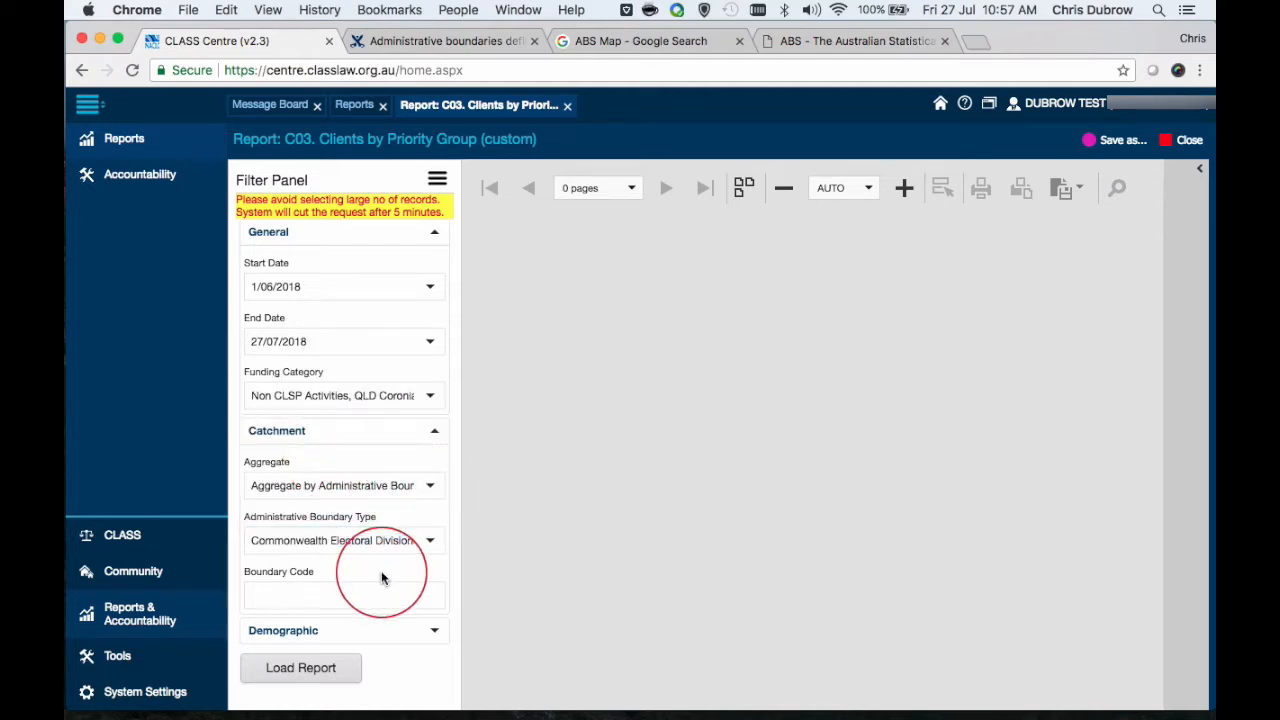
# - Load the report with the boundary code left blank and view its second page at 150% zoom
pyautogui.click(329, 595)
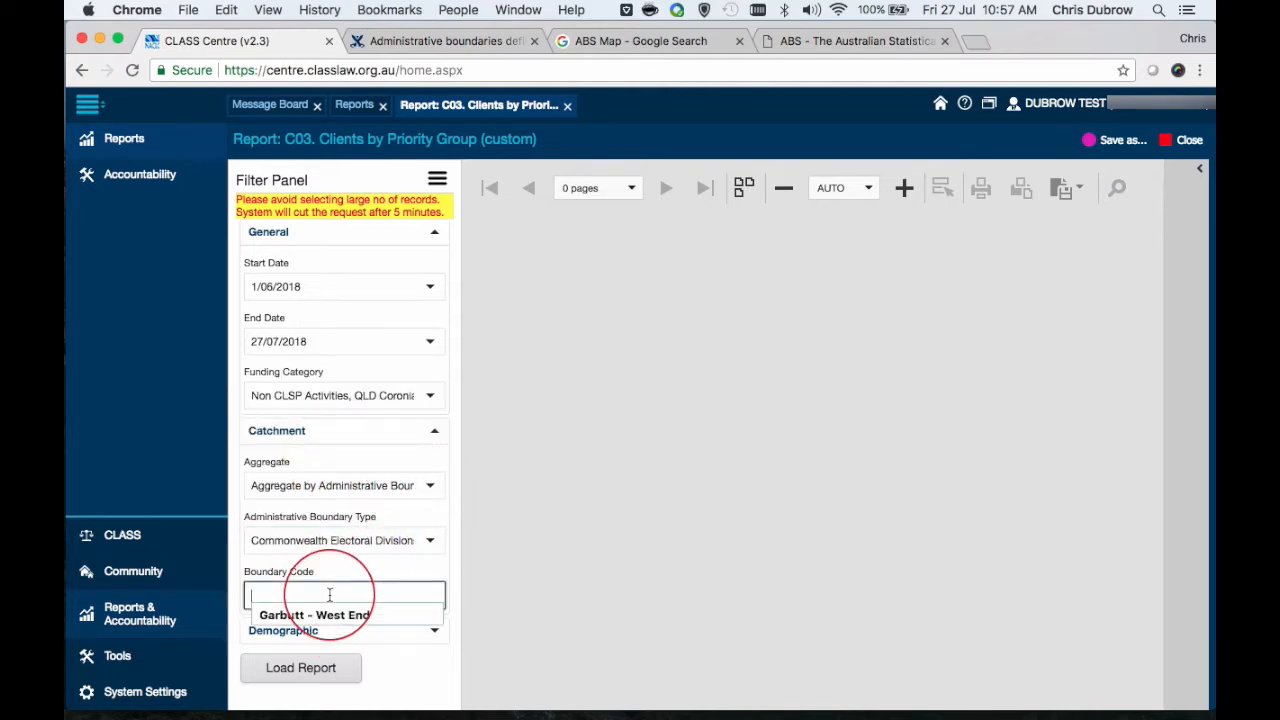
pyautogui.click(354, 573)
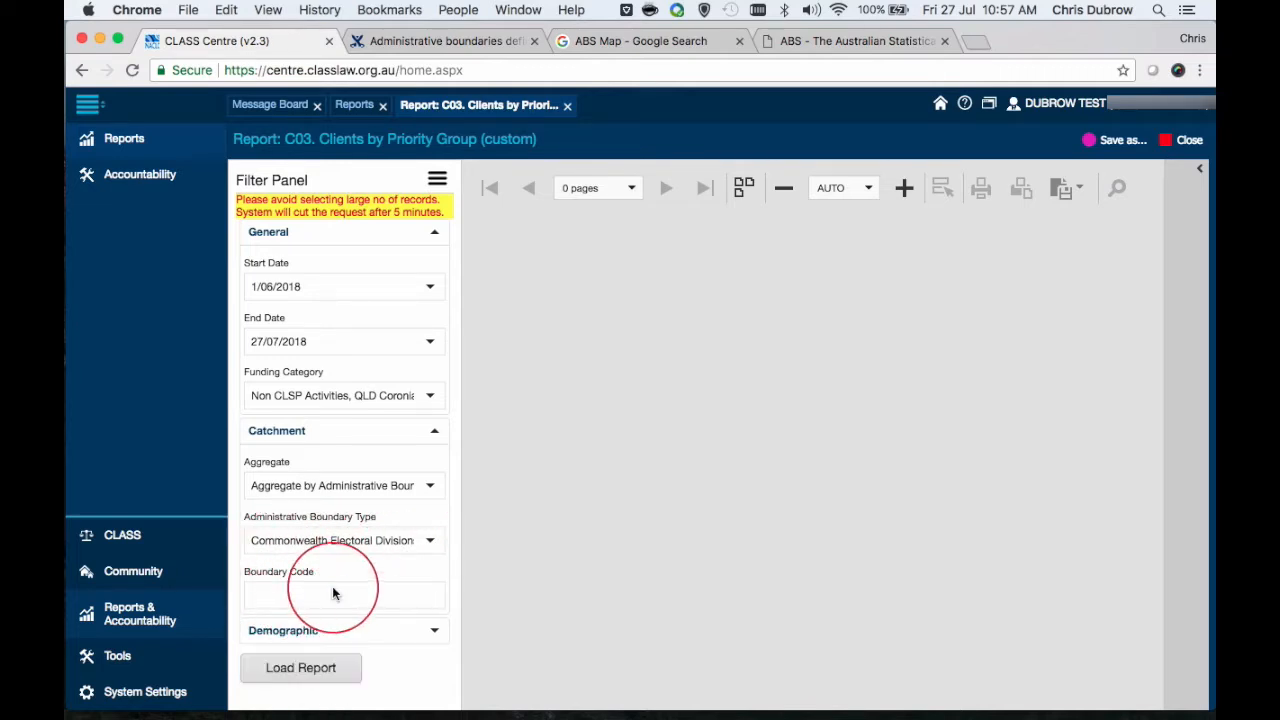
pyautogui.click(306, 668)
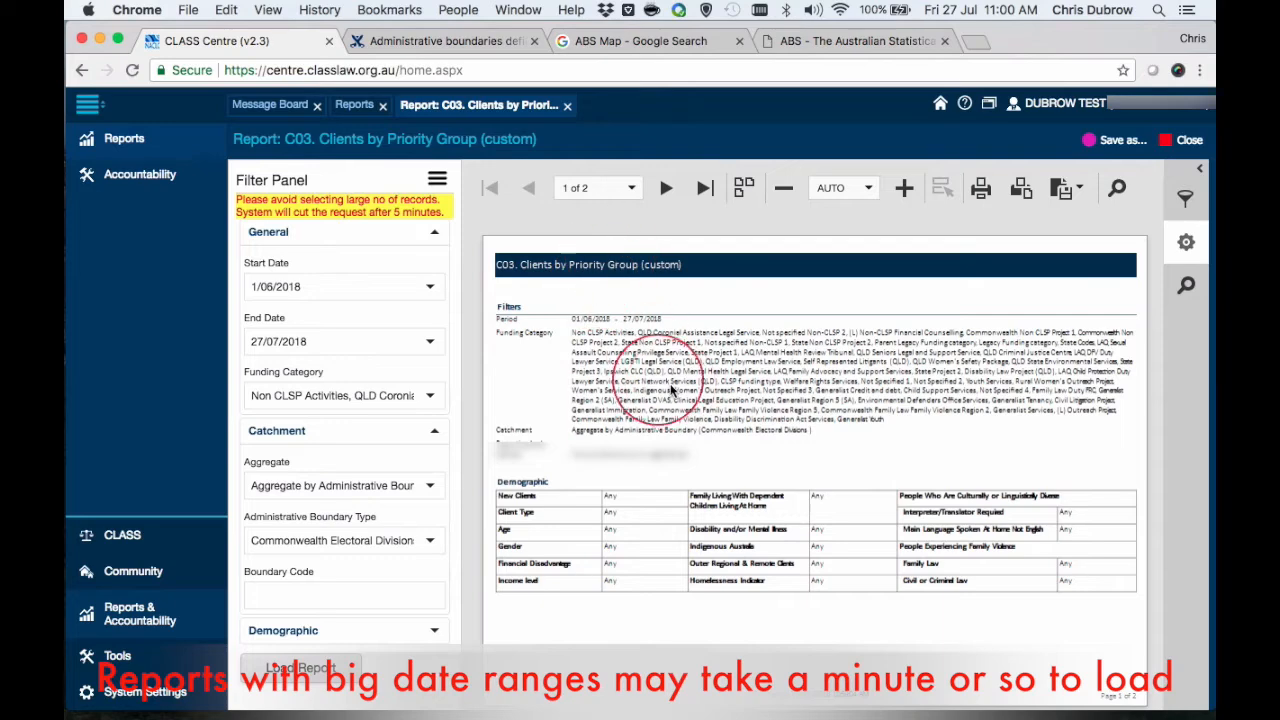
pyautogui.click(667, 193)
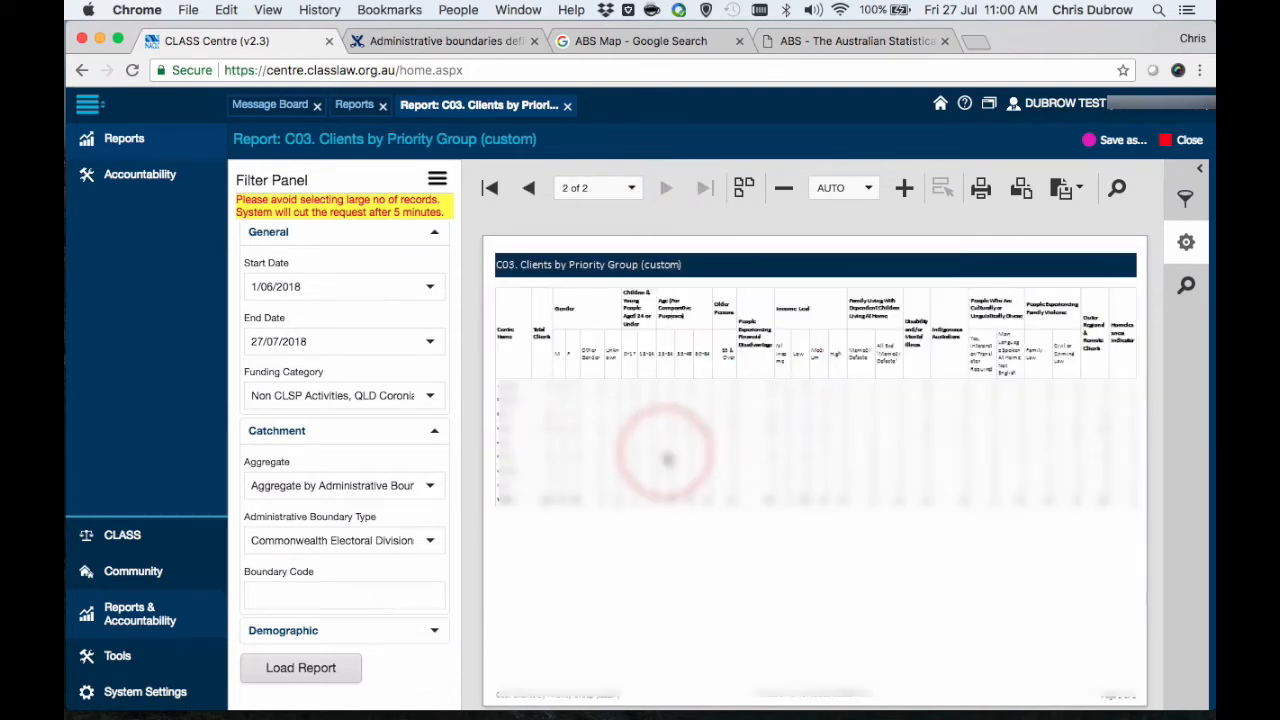
pyautogui.click(868, 188)
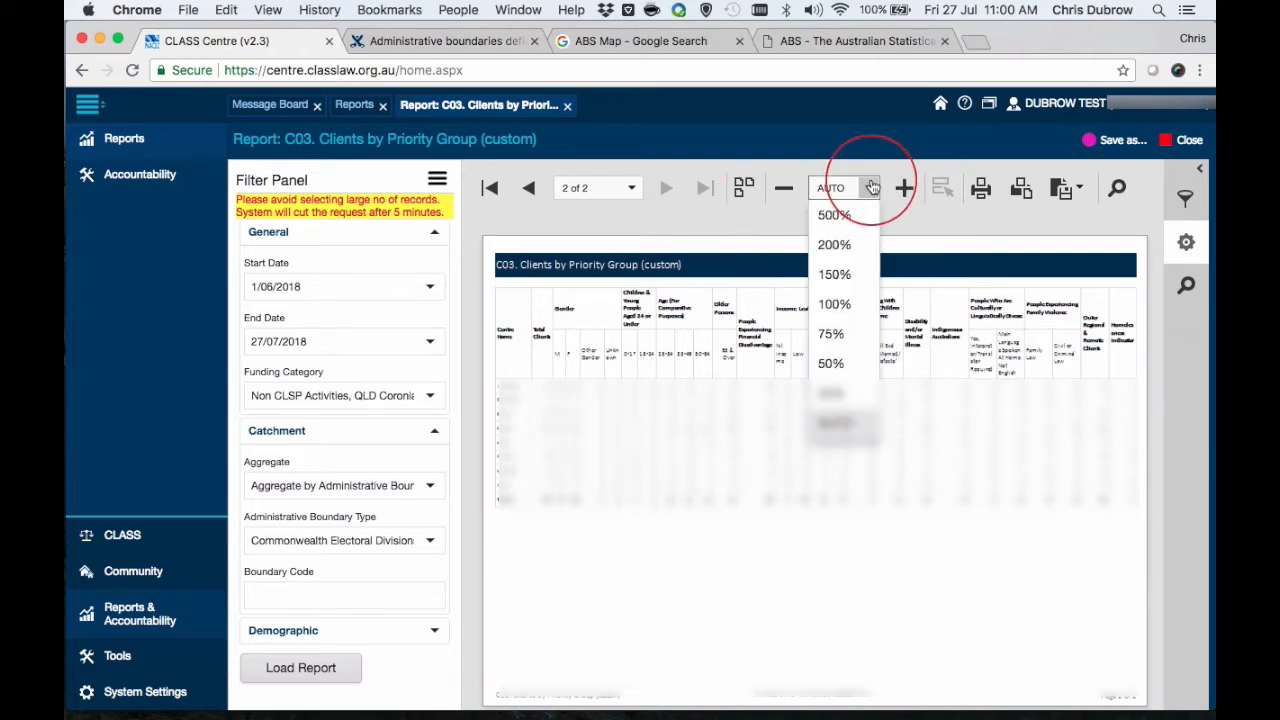
pyautogui.click(835, 274)
pyautogui.scroll(-4, 556, 477)
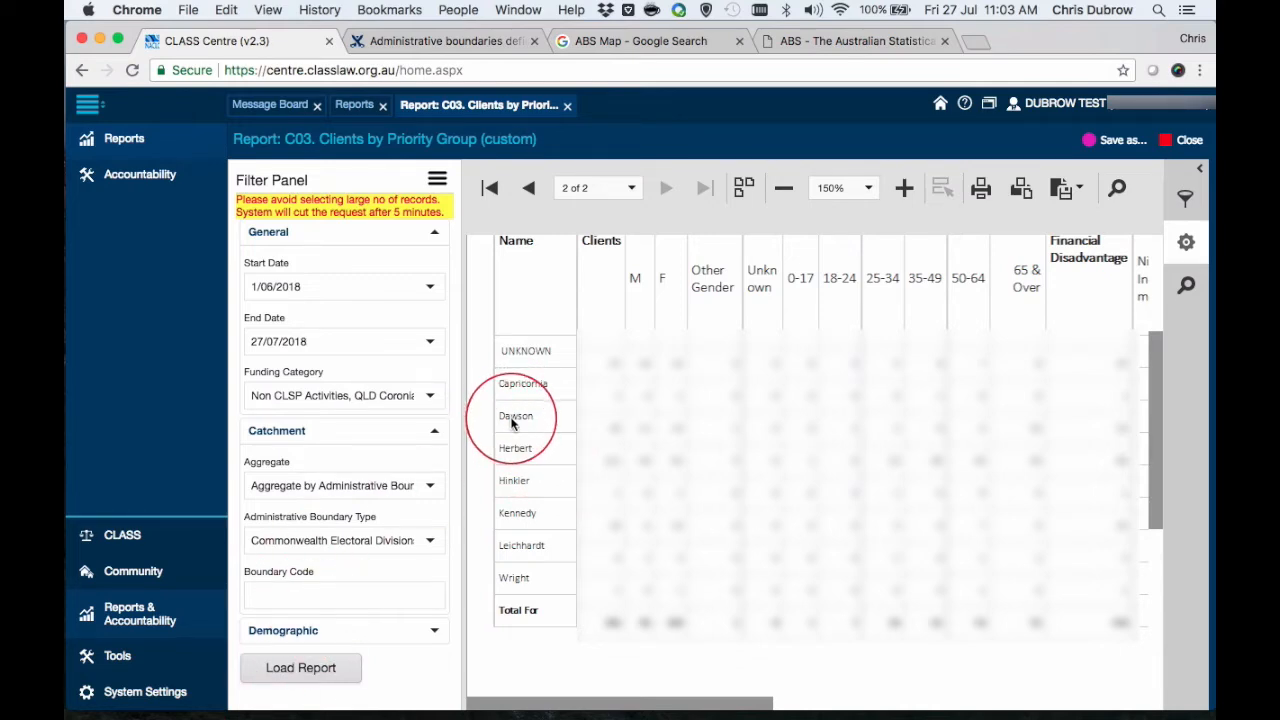
# - Restrict the report to the boundary code Dawson and reload it
pyautogui.click(268, 596)
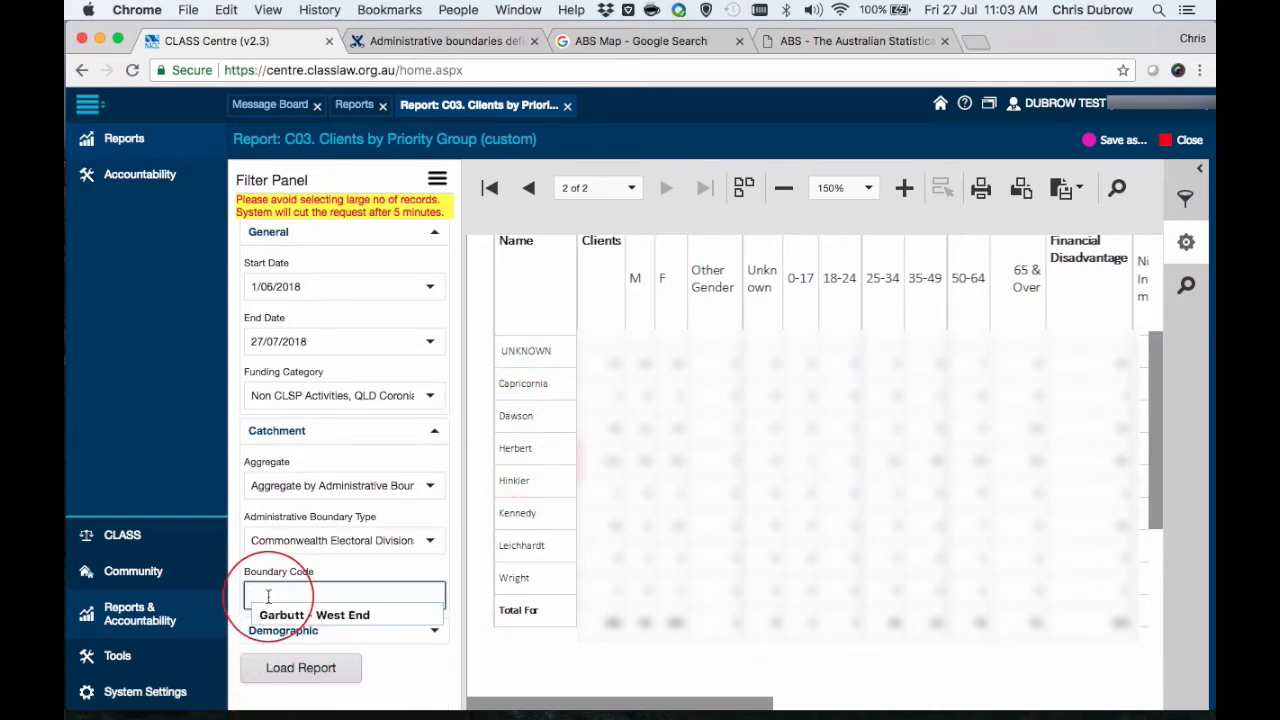
pyautogui.write('Dawson')
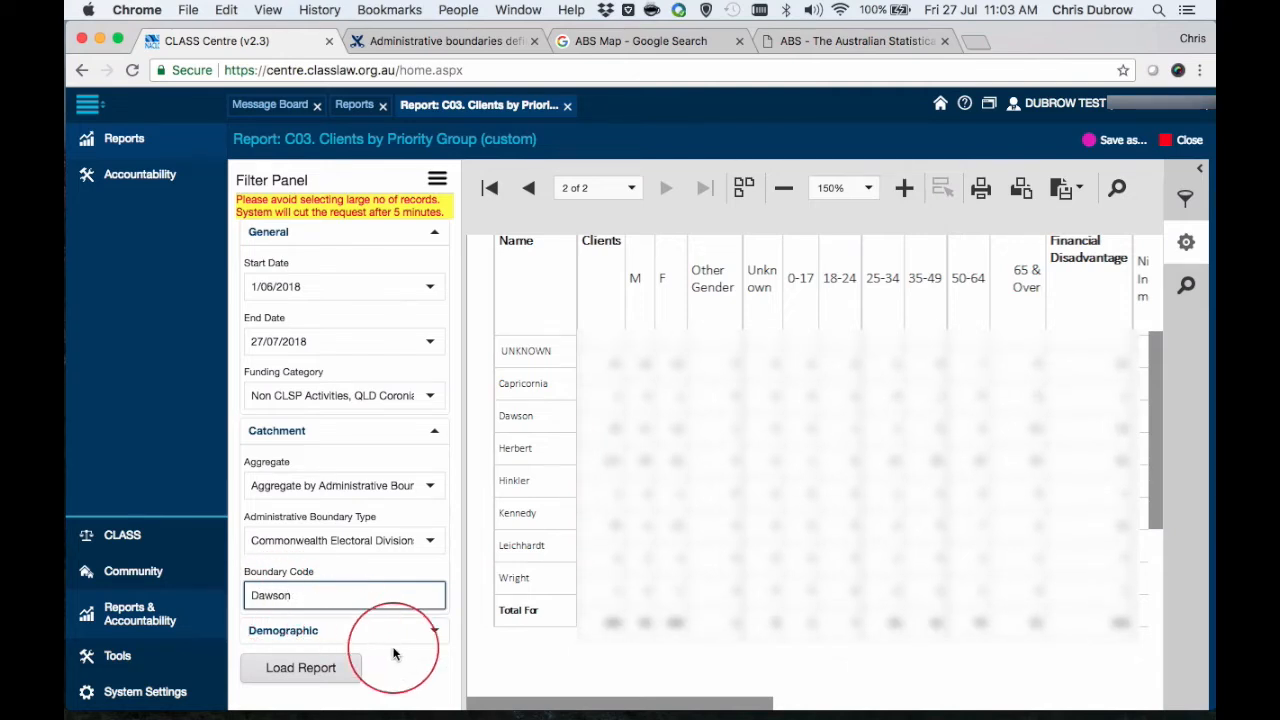
pyautogui.click(324, 668)
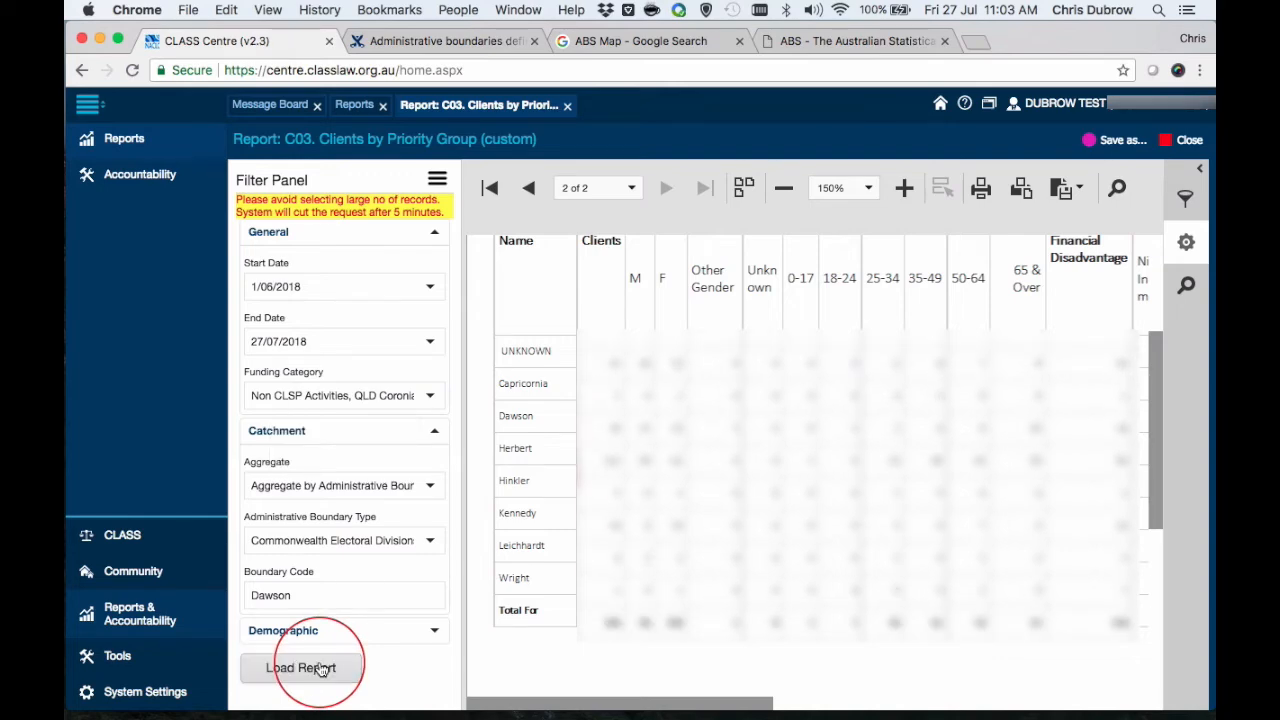
# - View the second page of the Dawson report at 150% zoom
pyautogui.click(663, 190)
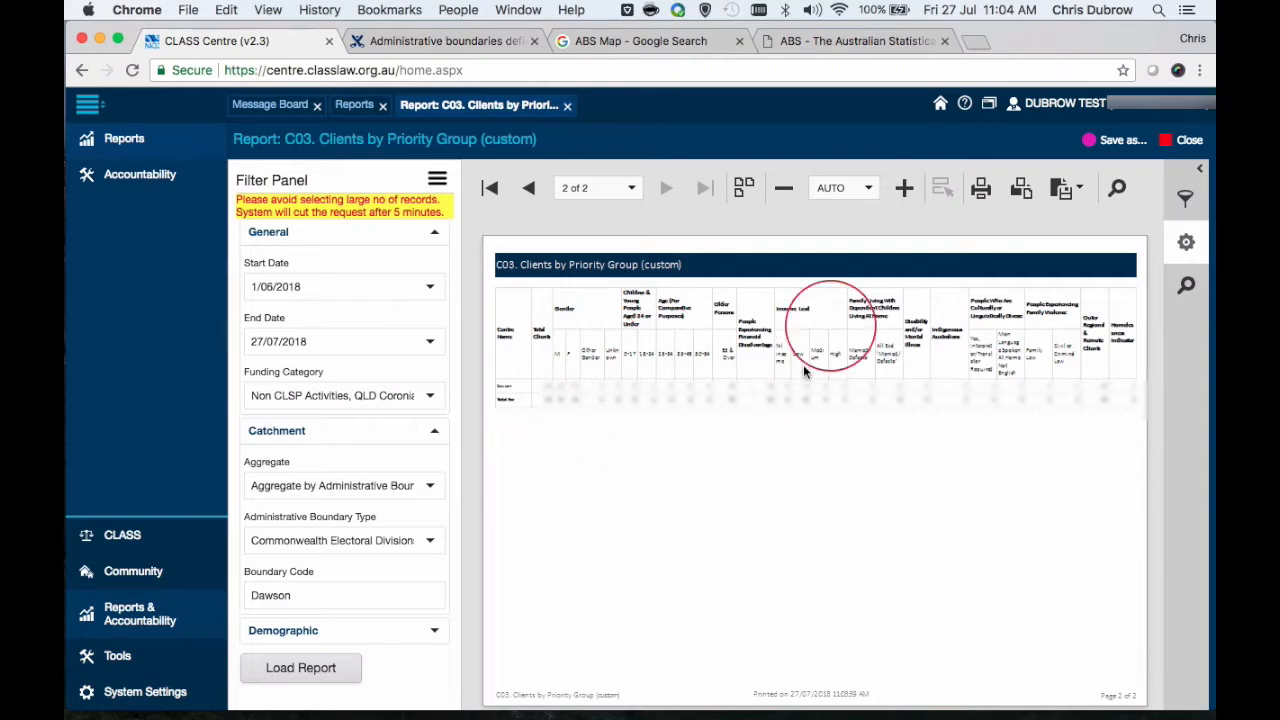
pyautogui.click(868, 188)
pyautogui.click(843, 274)
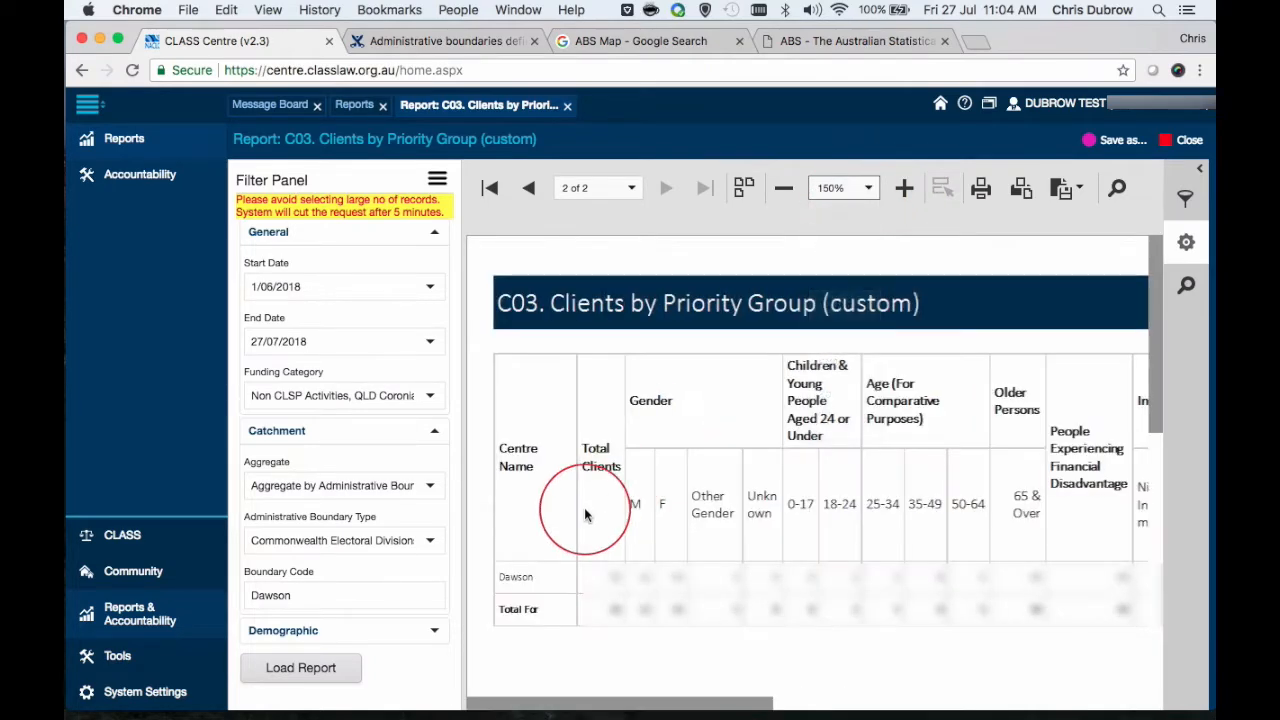
pyautogui.scroll(-2, 585, 515)
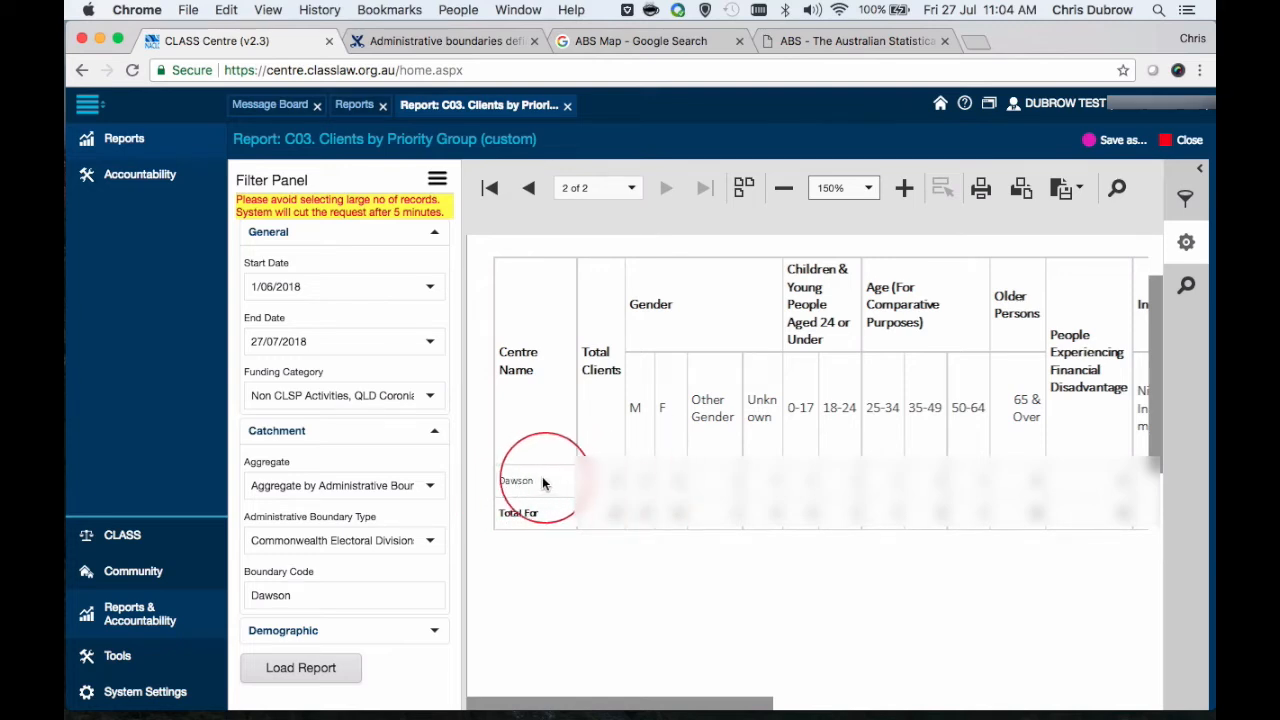
# - Look through the available administrative boundary types, from Suburb to Remoteness Area, without changing the selection
pyautogui.click(432, 545)
pyautogui.scroll(-1, 402, 450)
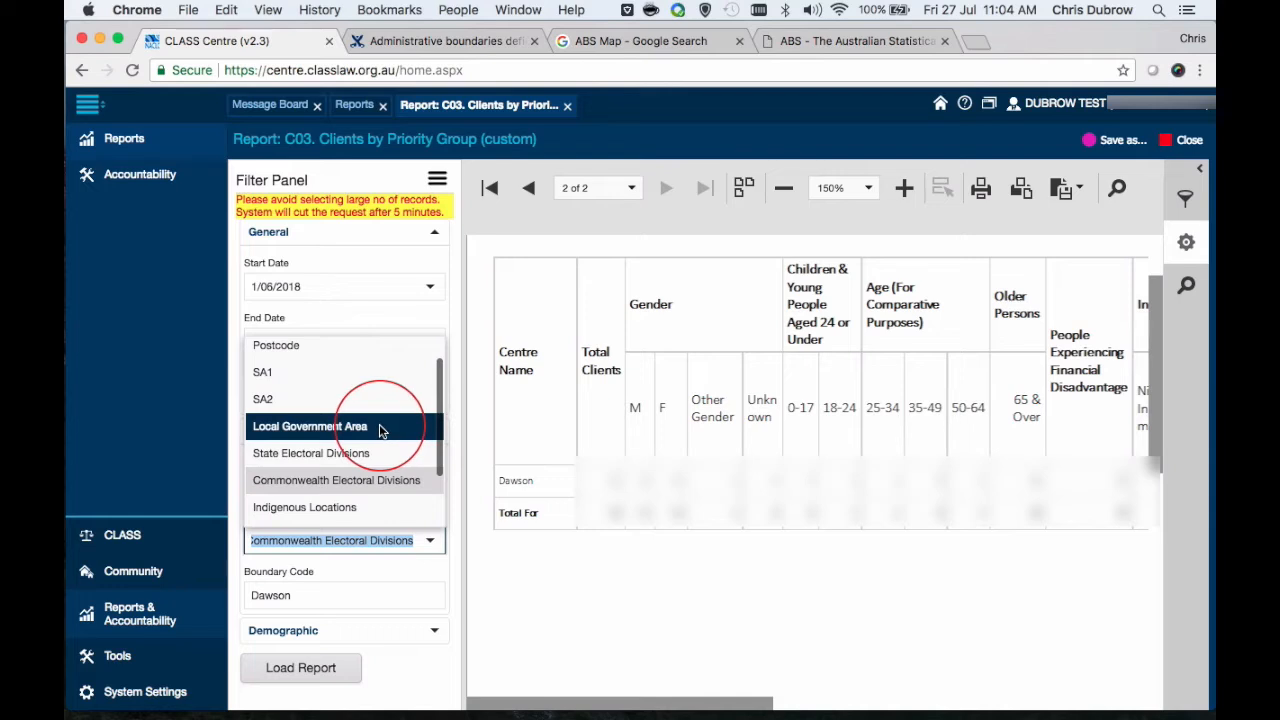
pyautogui.scroll(-1, 361, 500)
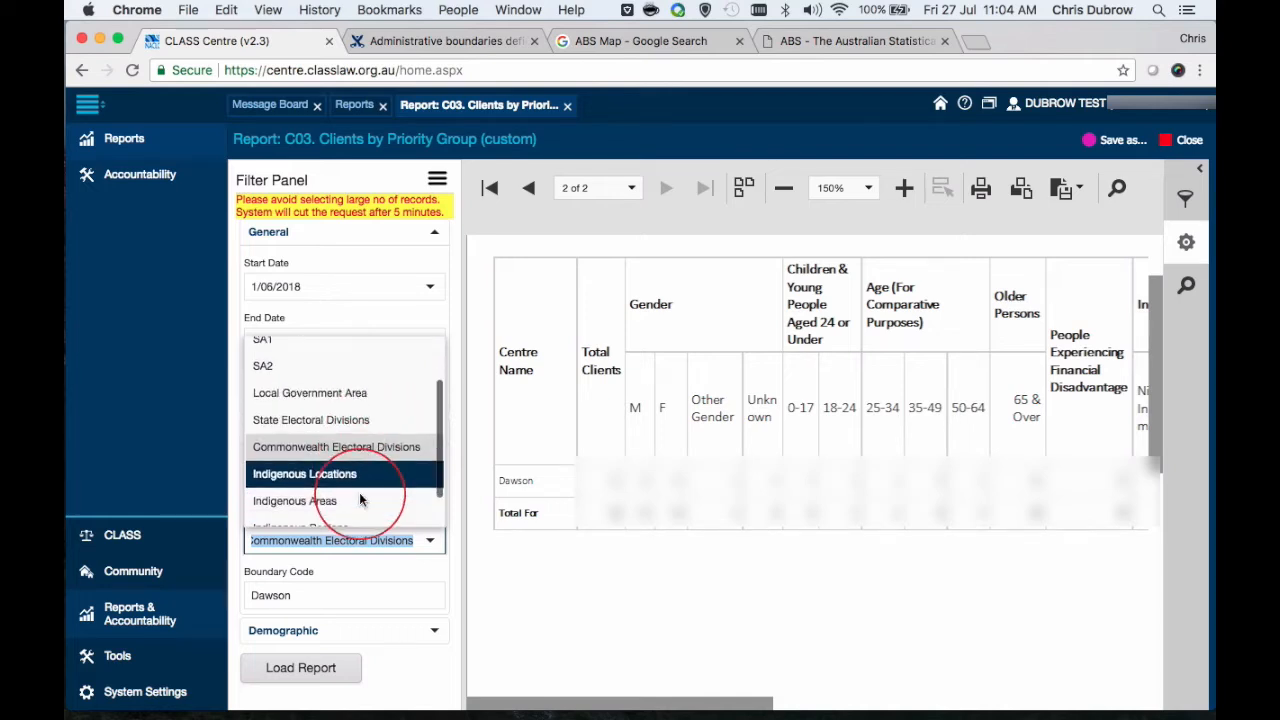
pyautogui.scroll(-1, 362, 495)
pyautogui.scroll(4, 365, 427)
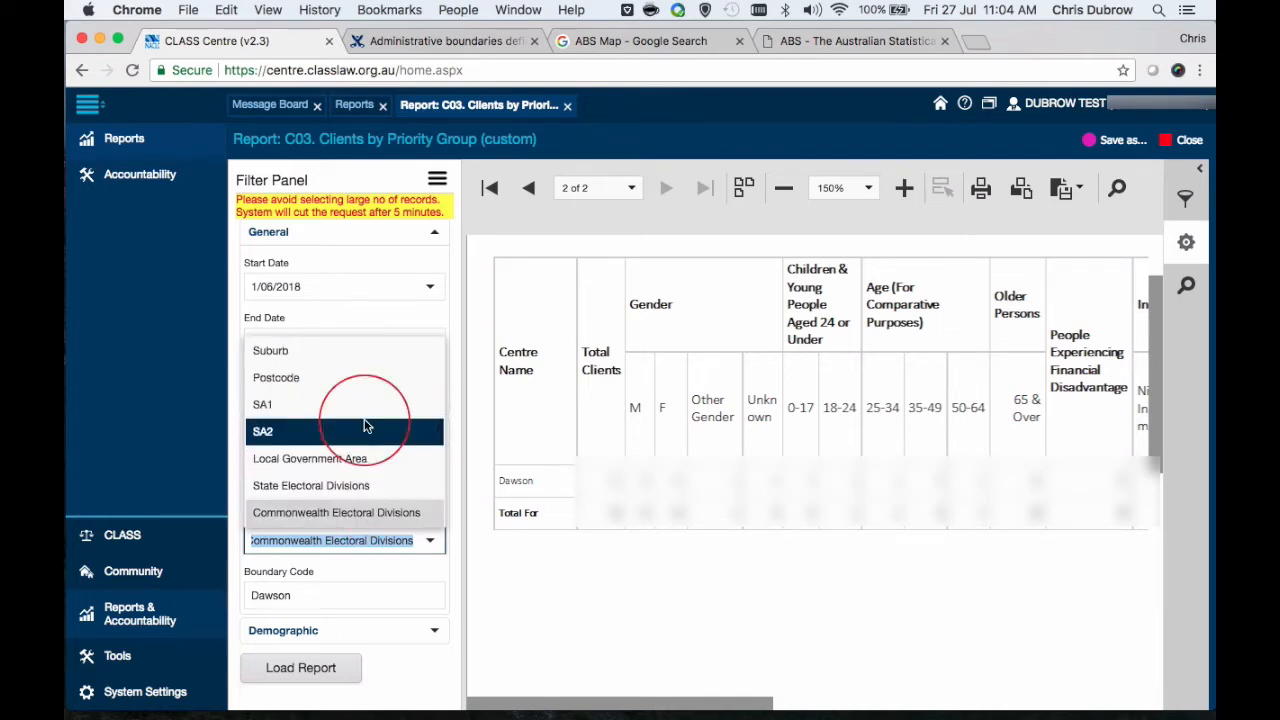
pyautogui.scroll(-4, 365, 430)
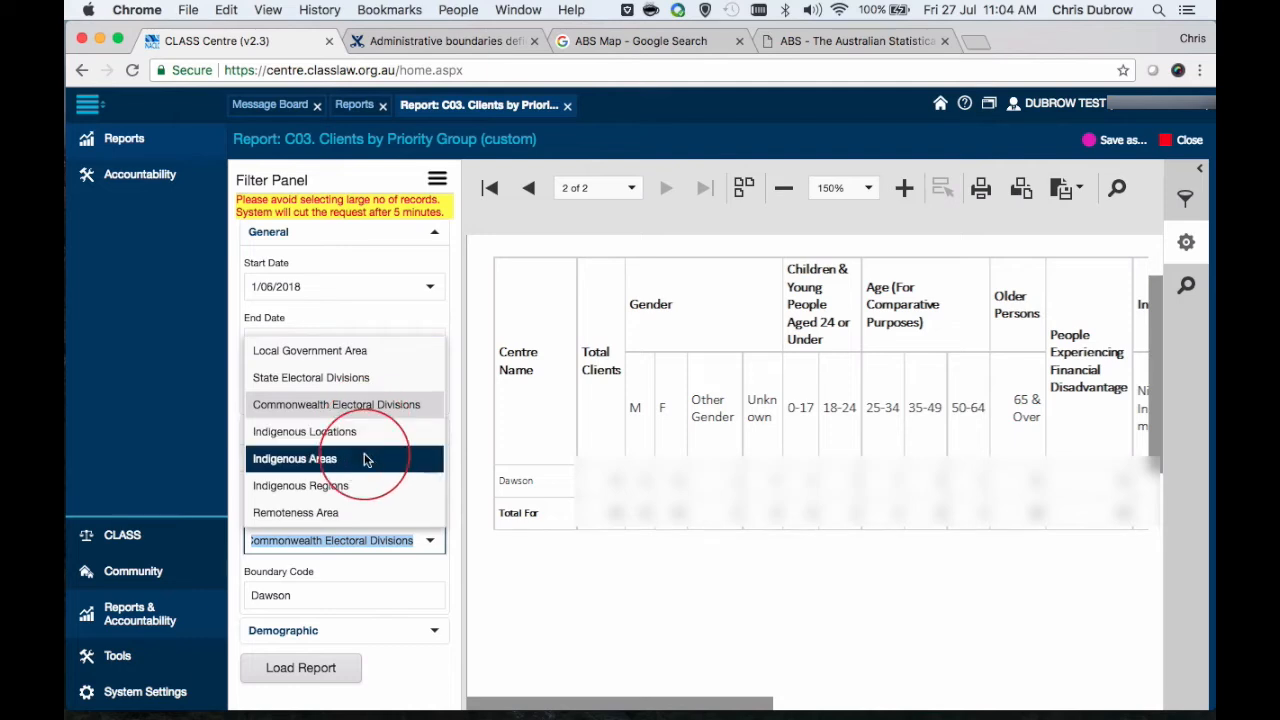
pyautogui.scroll(3, 366, 430)
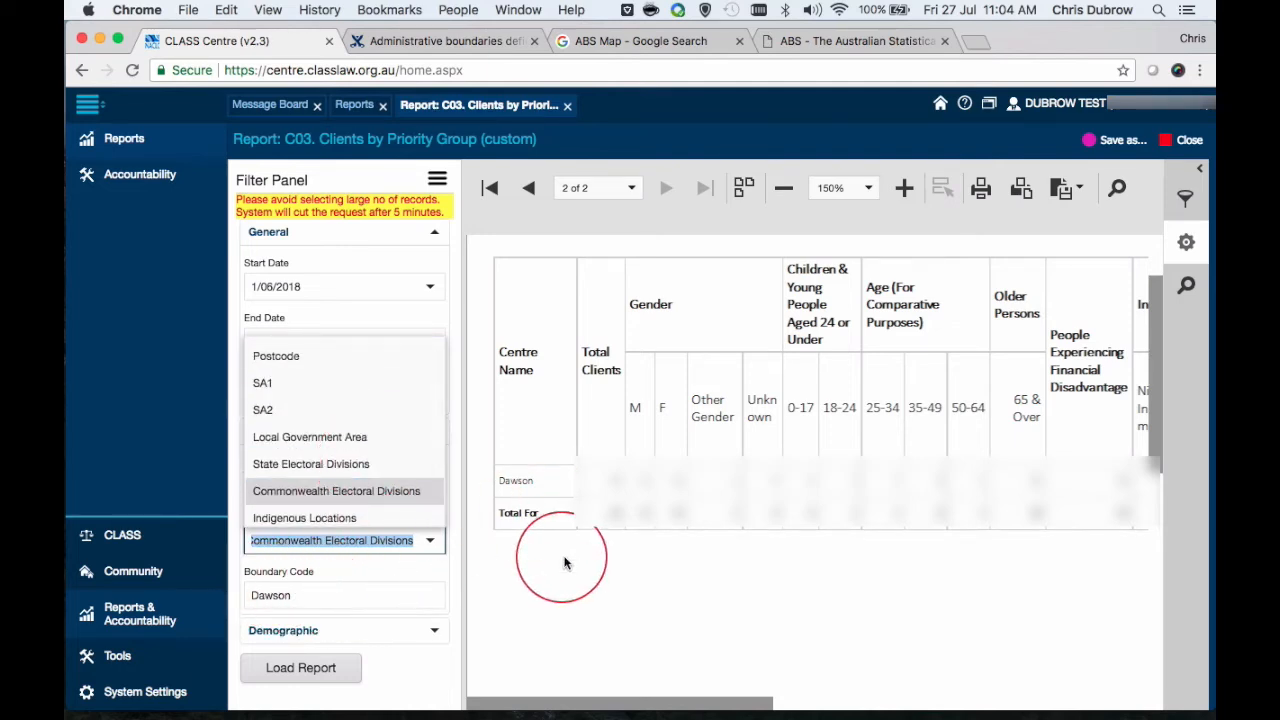
pyautogui.click(452, 572)
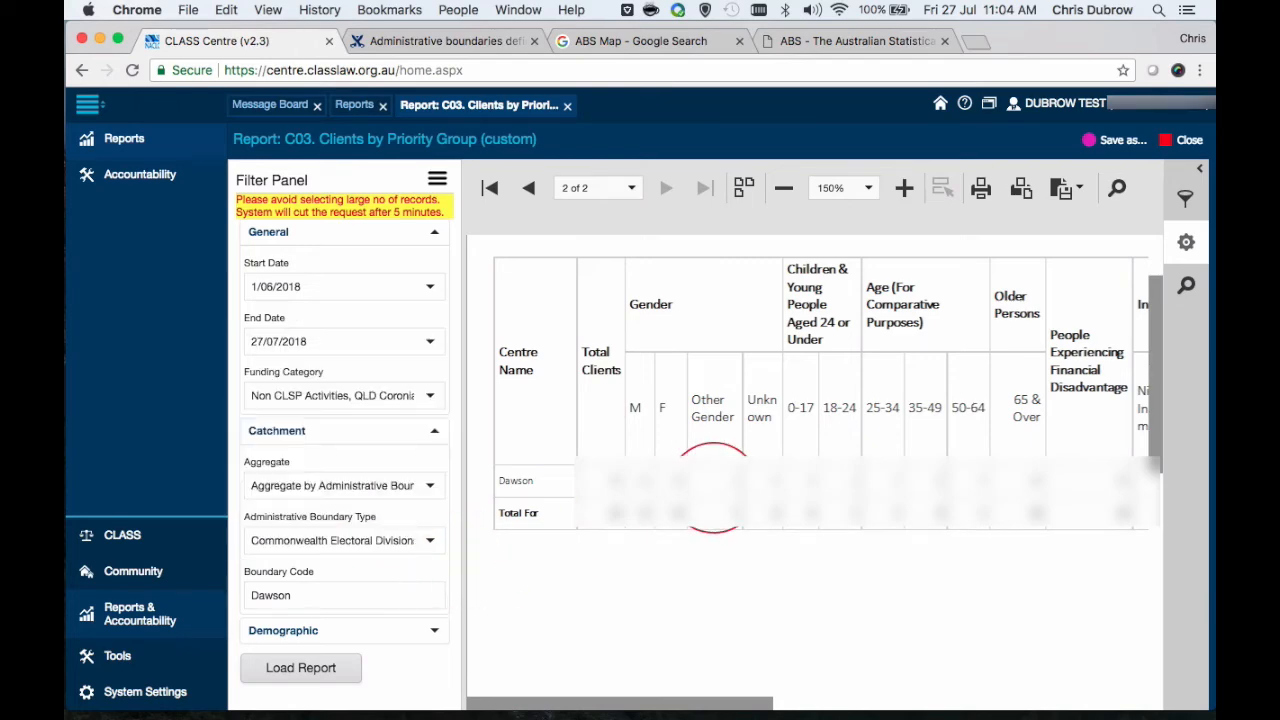
# - Examine the priority group columns across the full width of the Dawson report, through to the Homelessness Indicator
pyautogui.scroll(2, 713, 487)
pyautogui.hscroll(10, 713, 487)
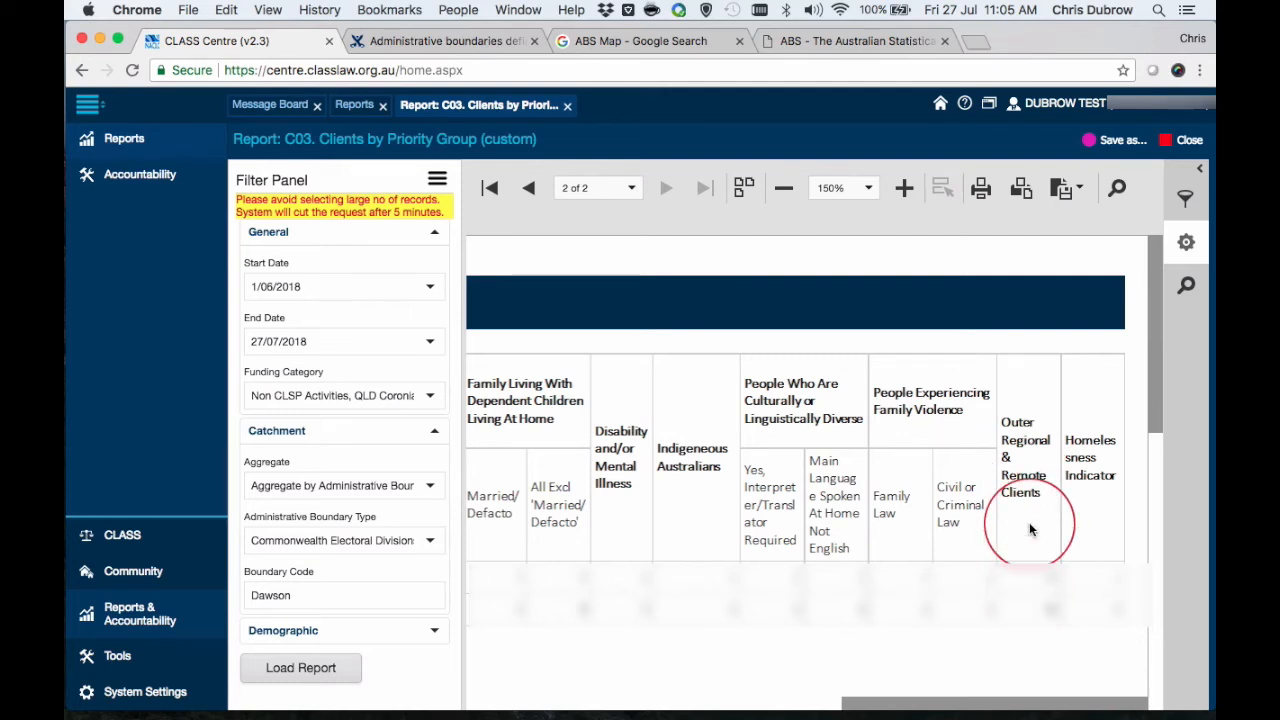
pyautogui.hscroll(-10, 1029, 524)
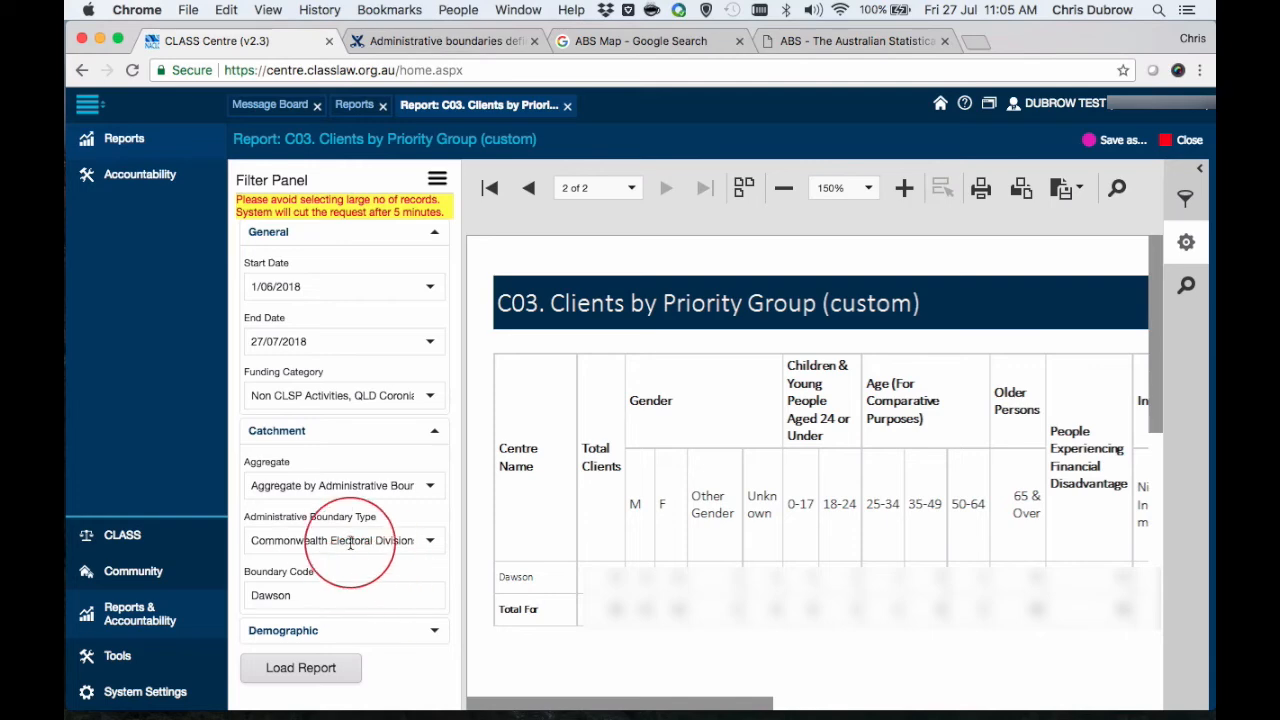
# - Review the boundary type options, then switch to ABS Maps and display the 2016 Statistical Area Level 2 (SA2) boundaries
pyautogui.click(629, 40)
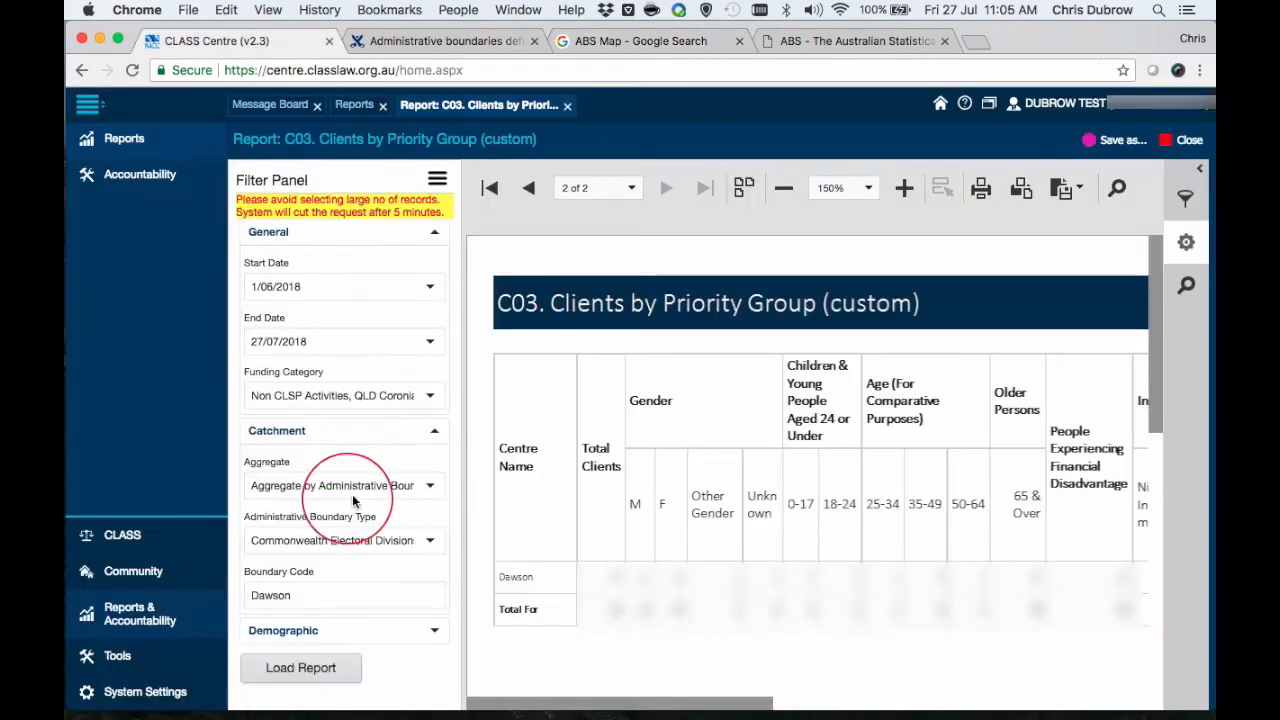
pyautogui.click(427, 540)
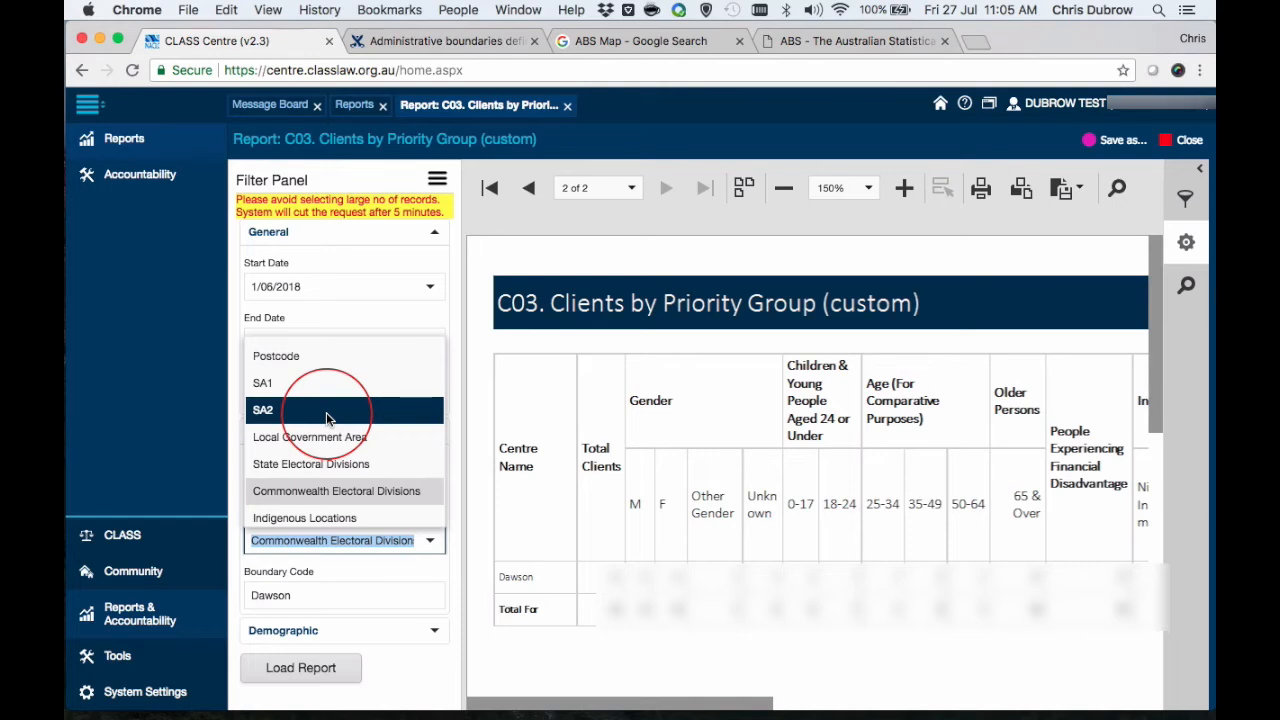
pyautogui.click(853, 42)
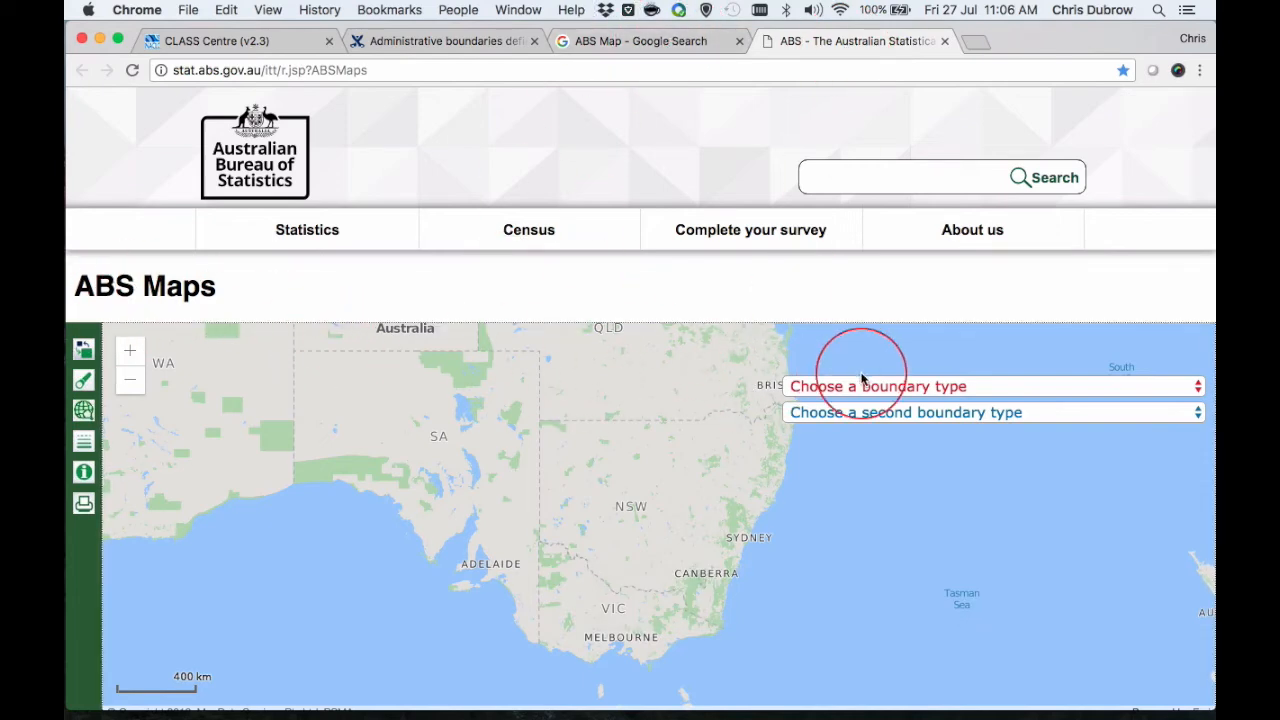
pyautogui.click(1000, 386)
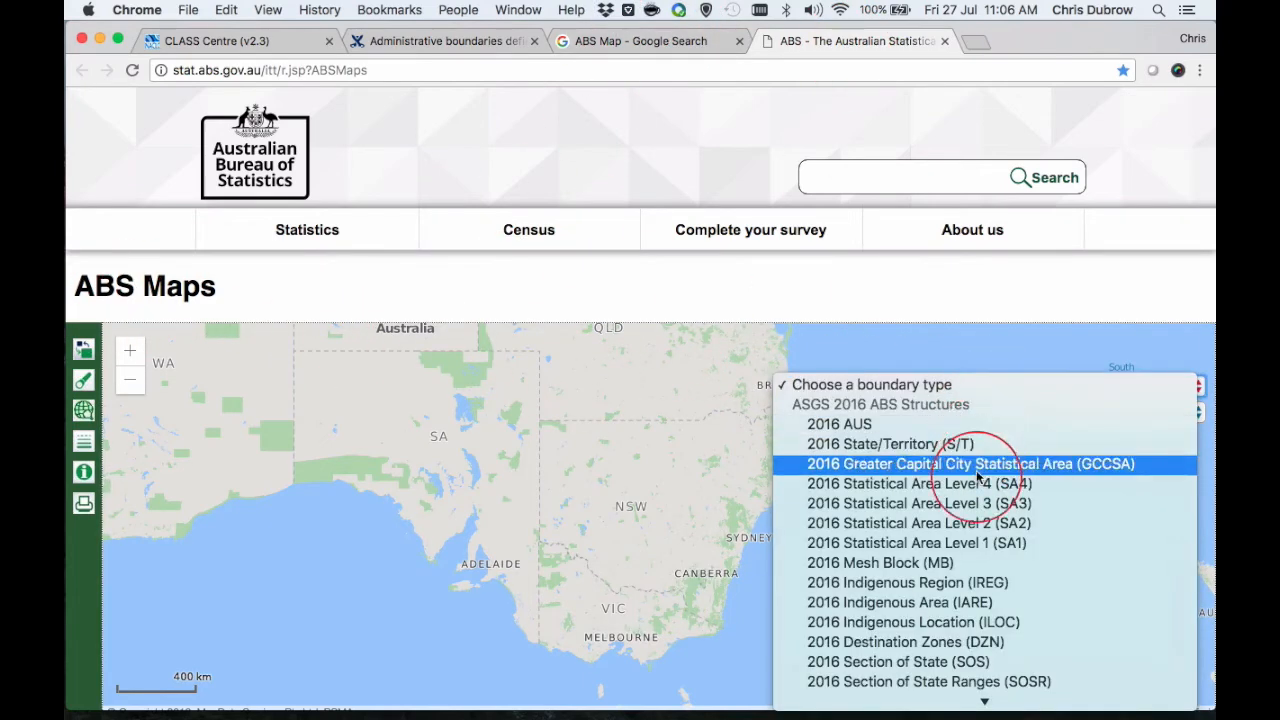
pyautogui.click(860, 523)
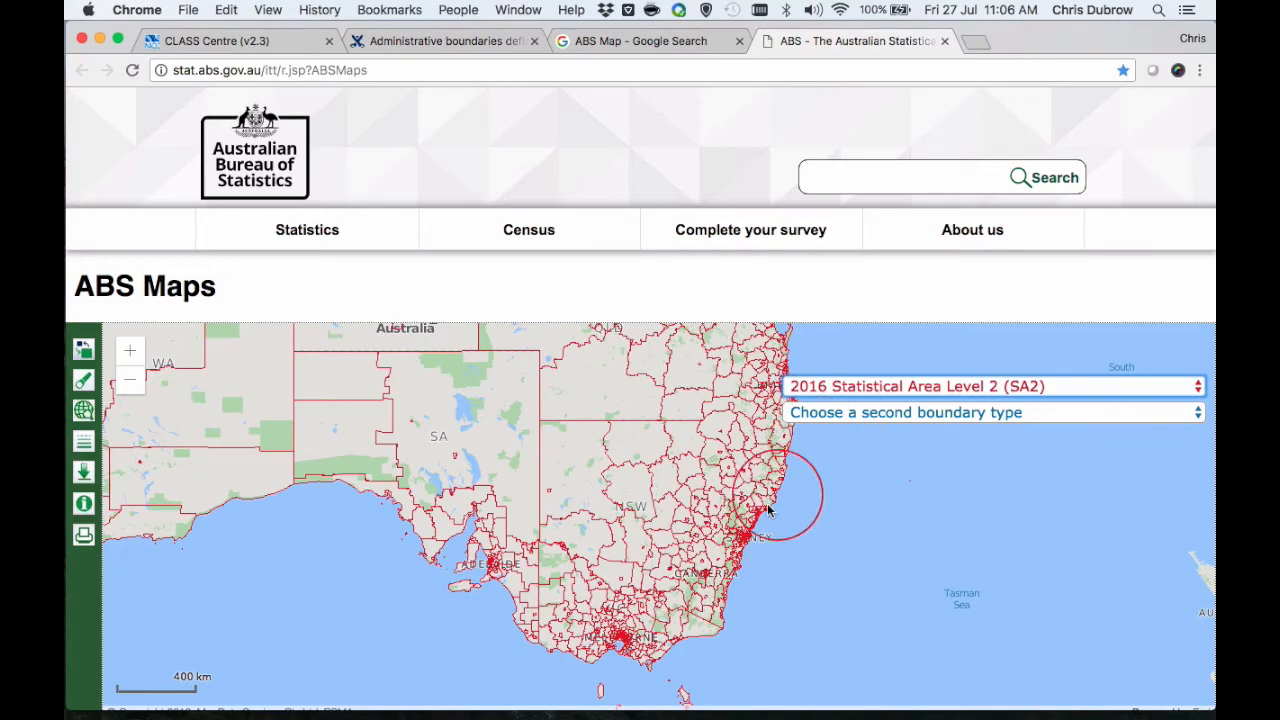
# - Locate Sydney's inner western suburbs on the ABS map and identify the SA2 region at Strathfield
pyautogui.doubleClick(740, 532)
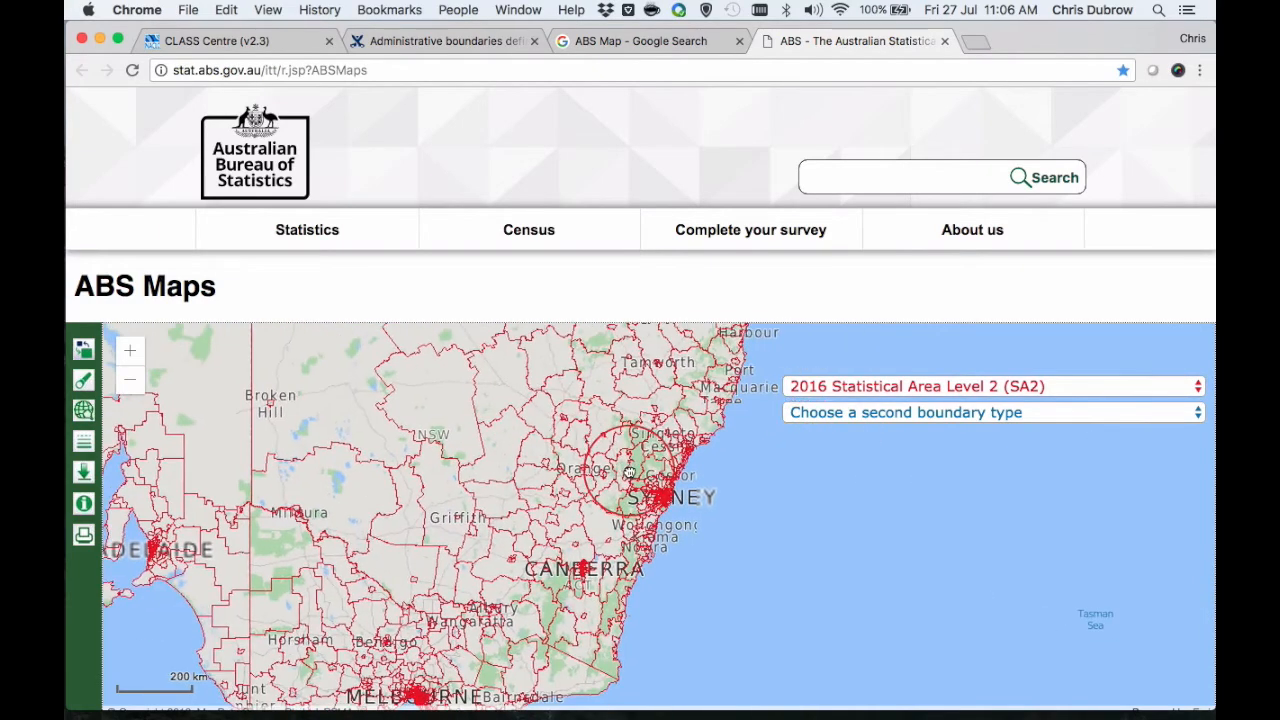
pyautogui.doubleClick(655, 488)
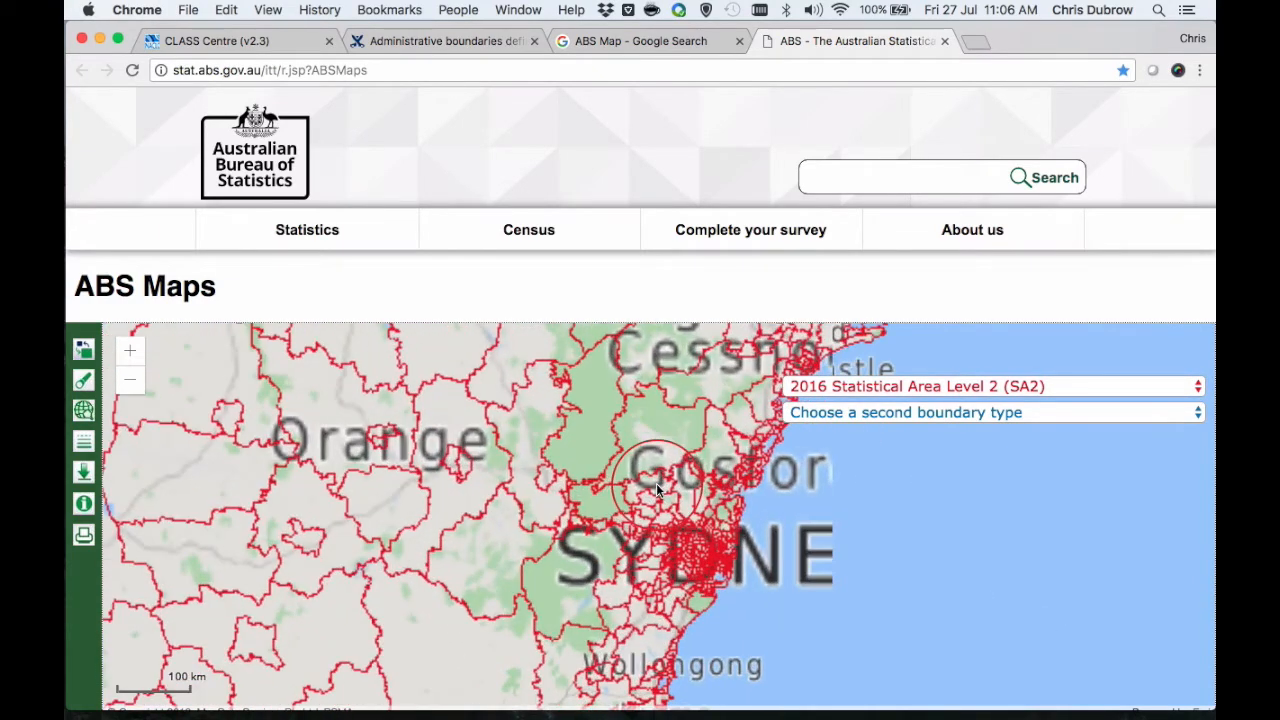
pyautogui.doubleClick(657, 489)
pyautogui.moveTo(655, 525); pyautogui.dragTo(518, 387)
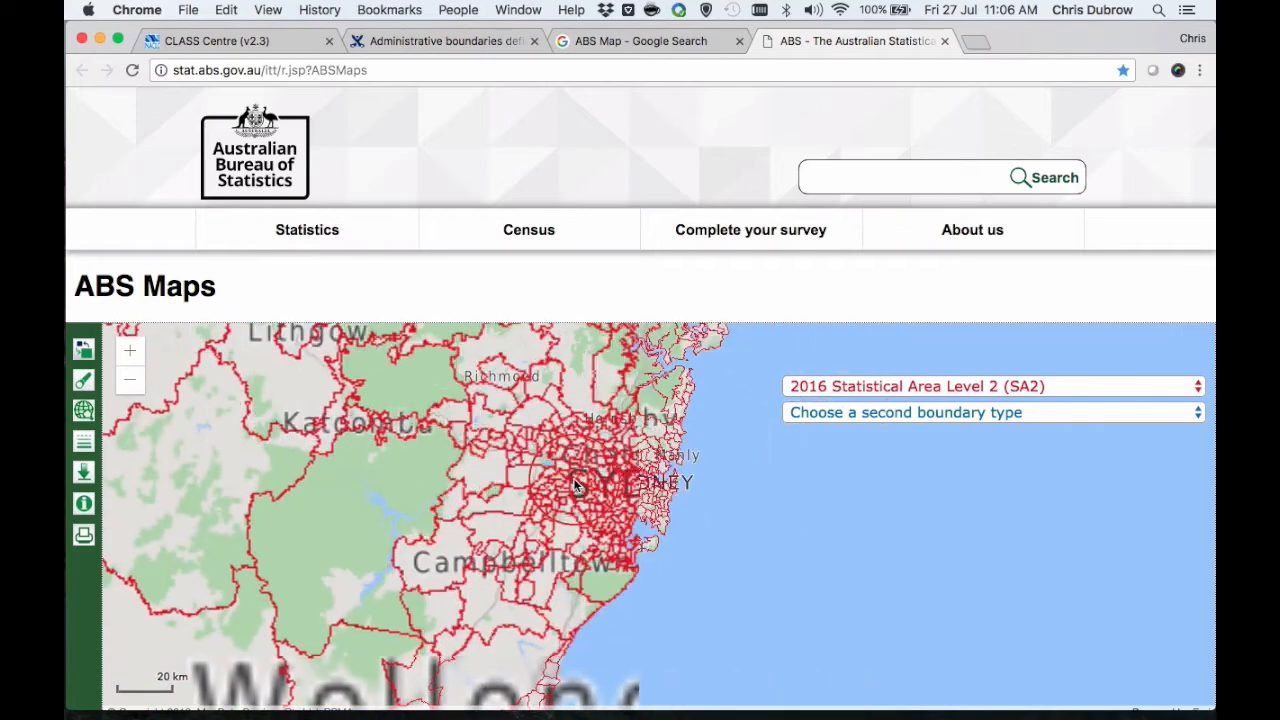
pyautogui.doubleClick(575, 485)
pyautogui.doubleClick(690, 505)
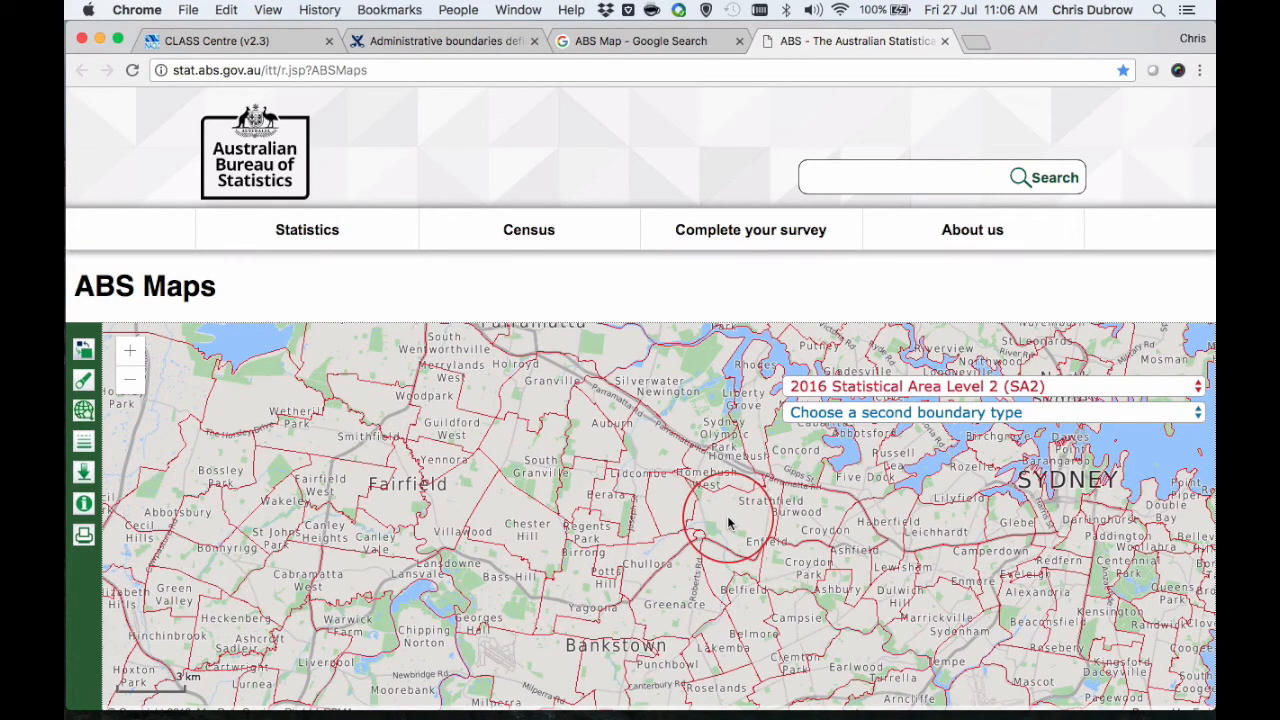
pyautogui.click(728, 522)
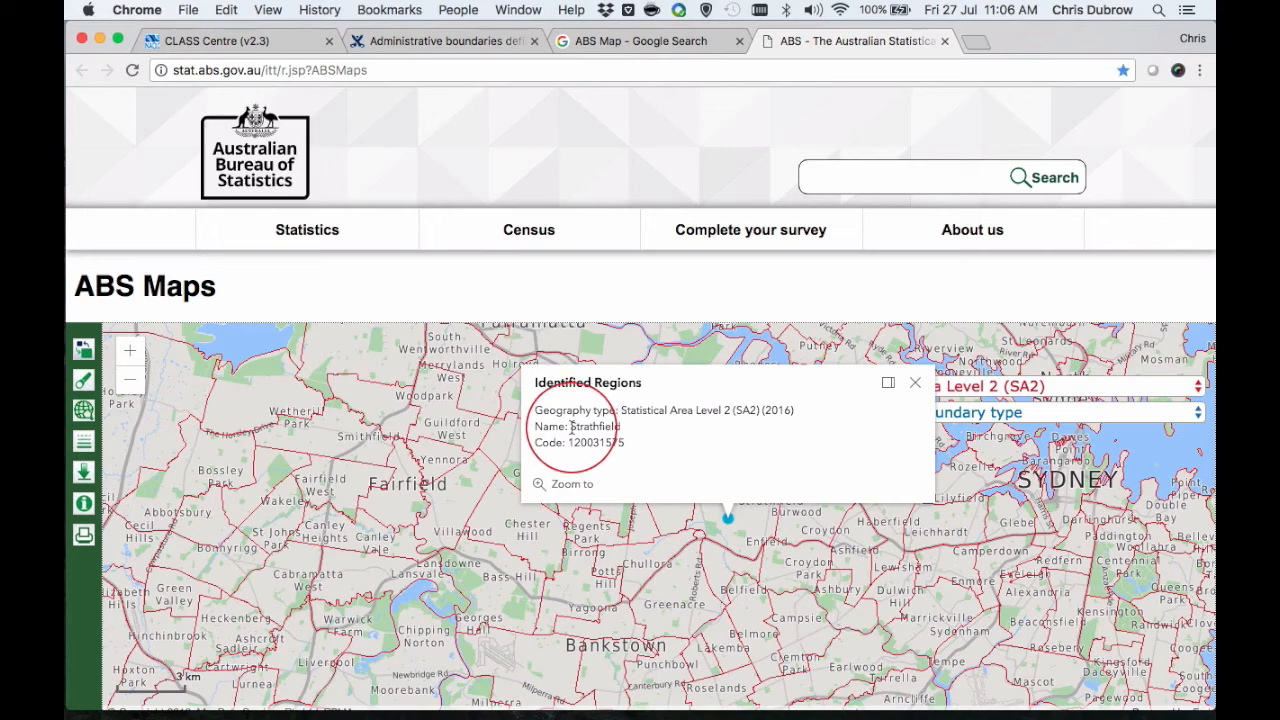
# - Highlight the Strathfield region's name and code, identify the neighbouring SA2 region at Chullora, and dismiss its details
pyautogui.moveTo(571, 427); pyautogui.dragTo(640, 432)
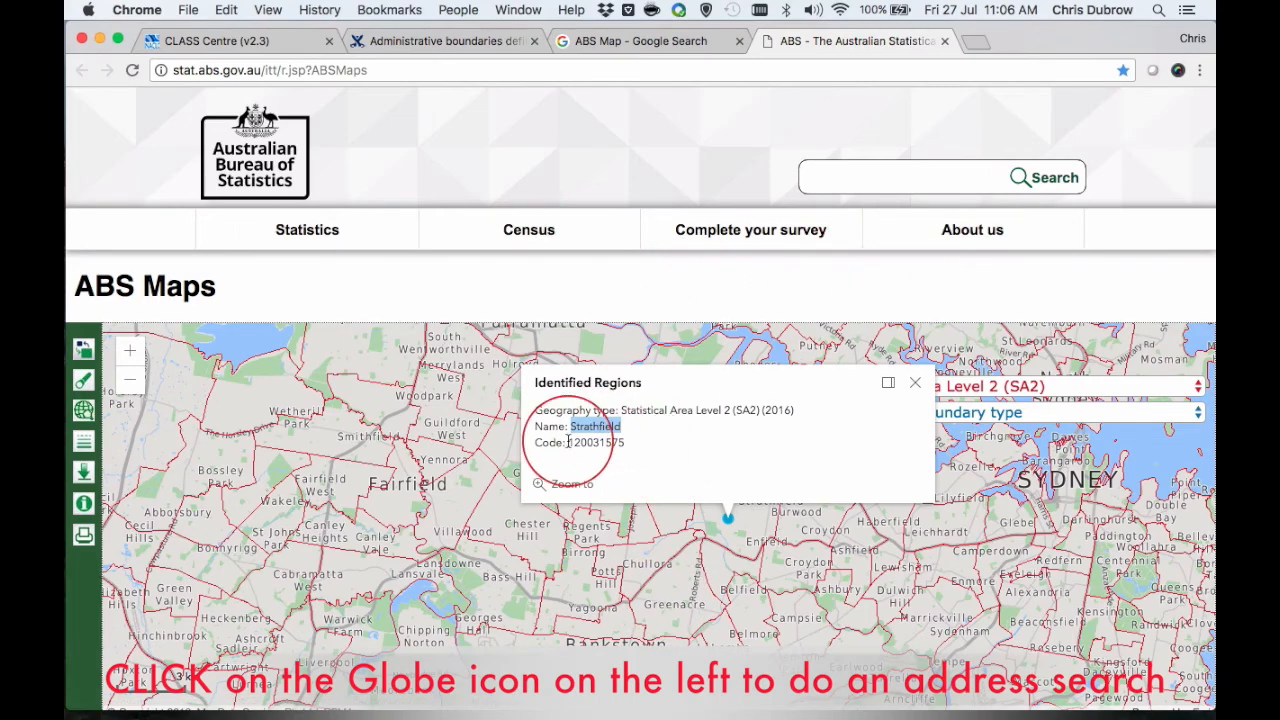
pyautogui.moveTo(567, 442); pyautogui.dragTo(622, 442)
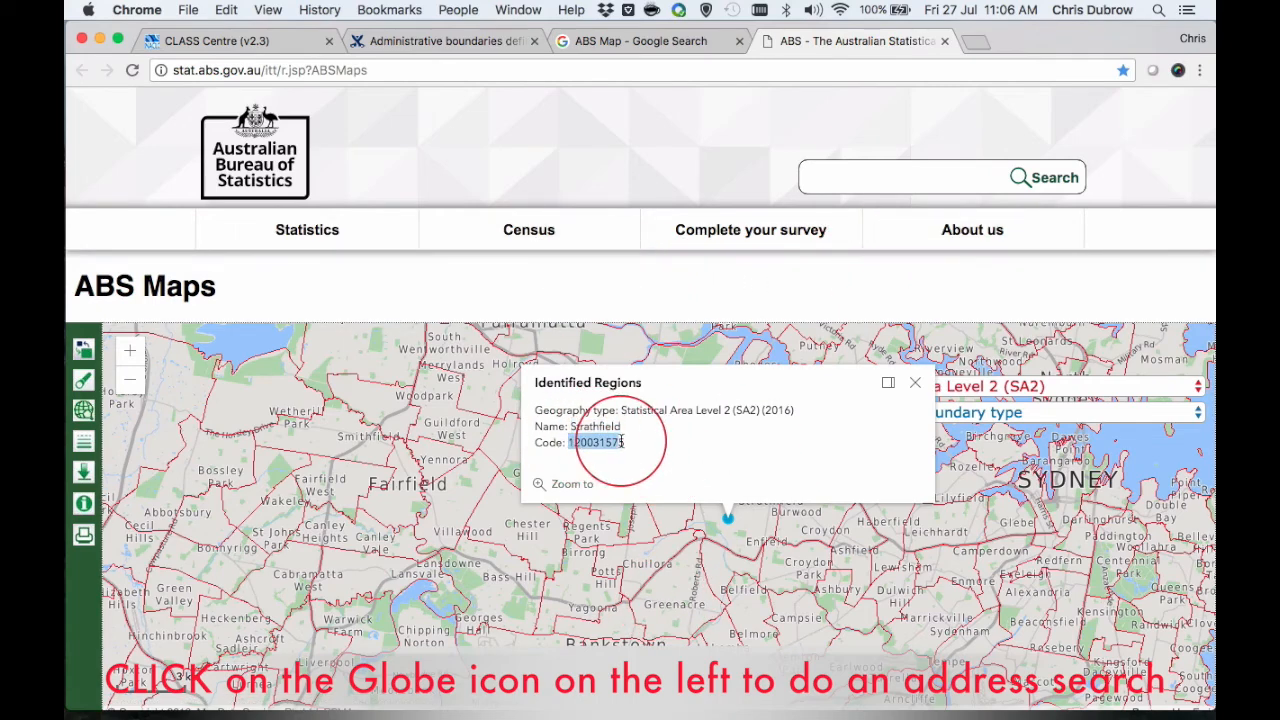
pyautogui.click(630, 553)
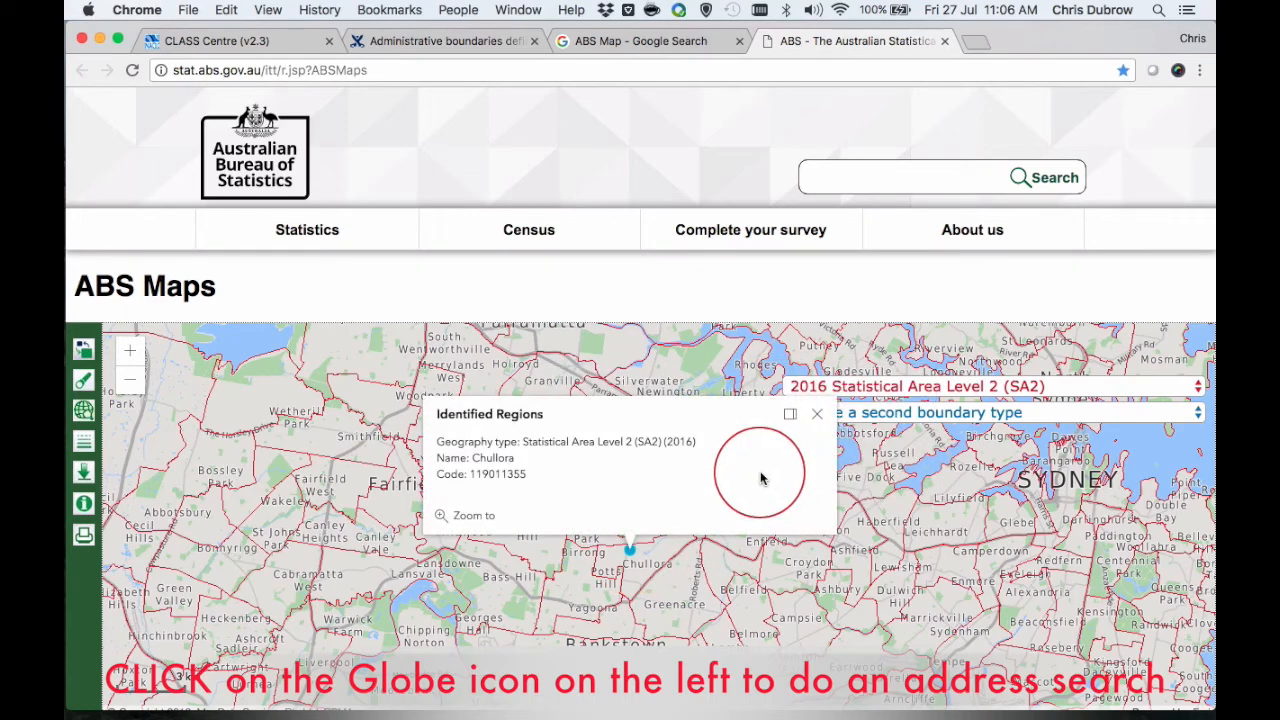
pyautogui.click(813, 414)
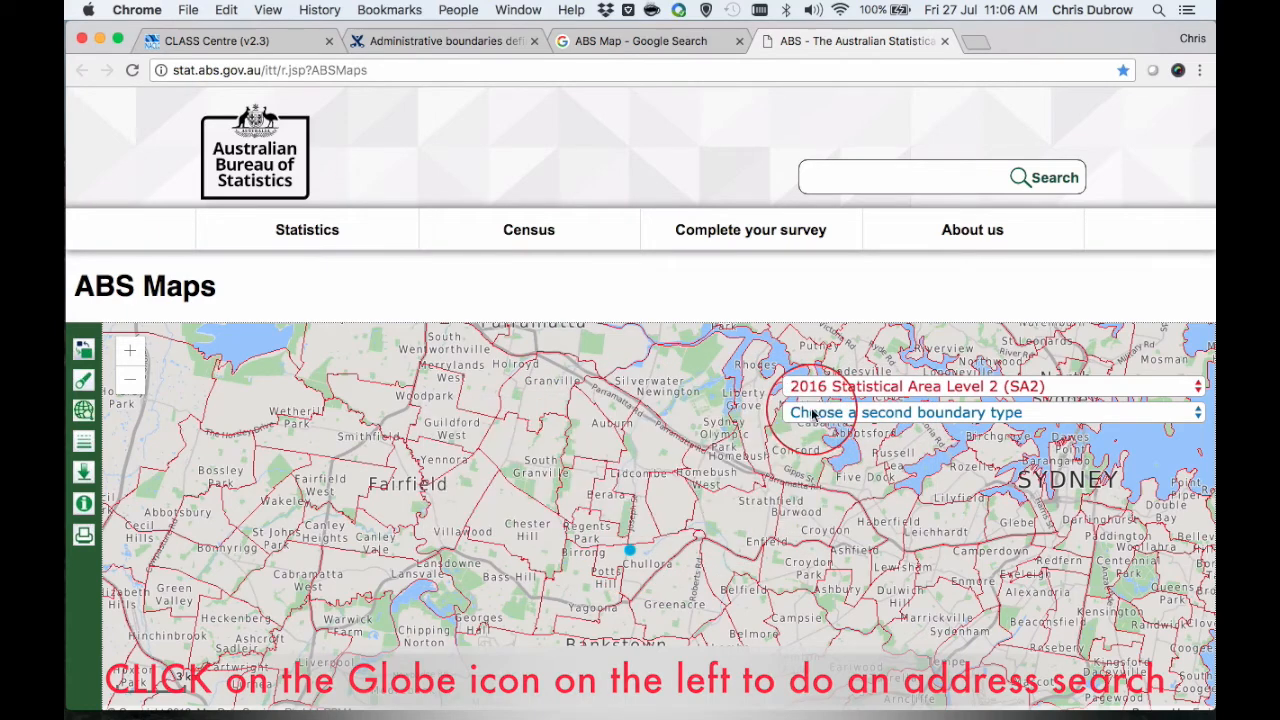
# - Look through the 2016, 2017 and 2011 boundary types offered in ABS Maps, keeping 2016 Statistical Area Level 2 (SA2) selected
pyautogui.click(1181, 388)
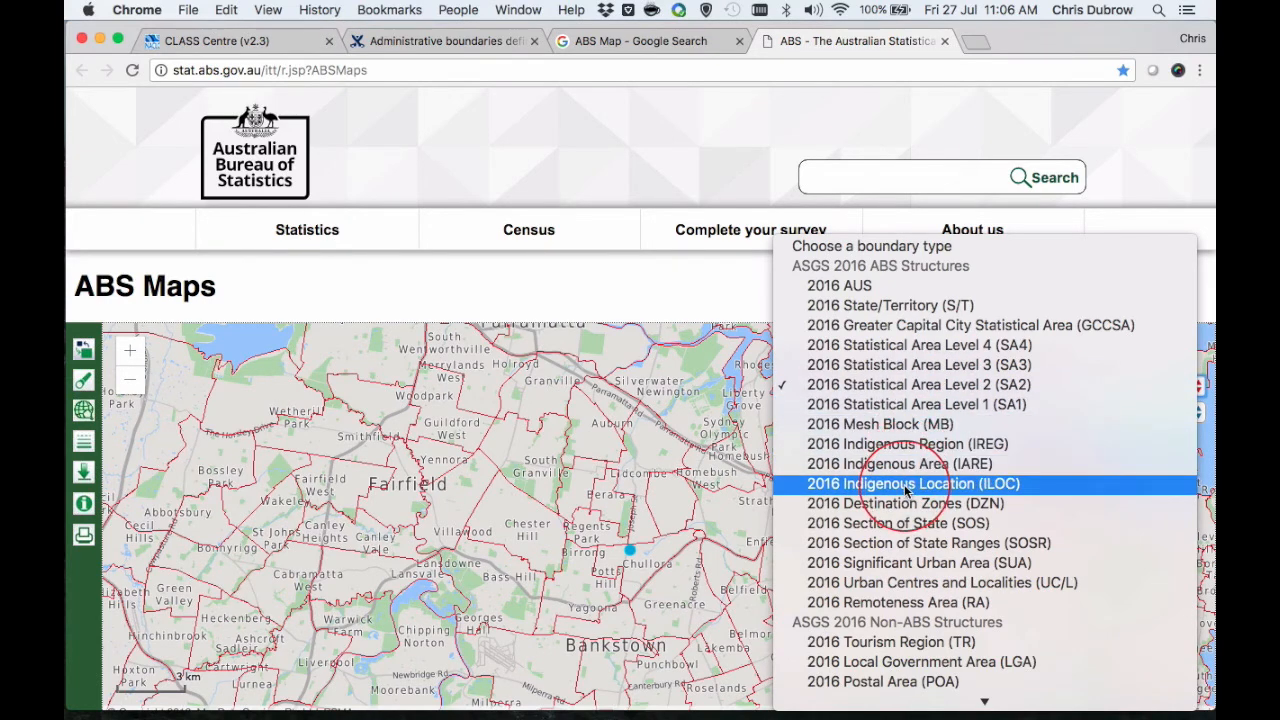
pyautogui.scroll(-5, 907, 490)
pyautogui.scroll(-15, 912, 495)
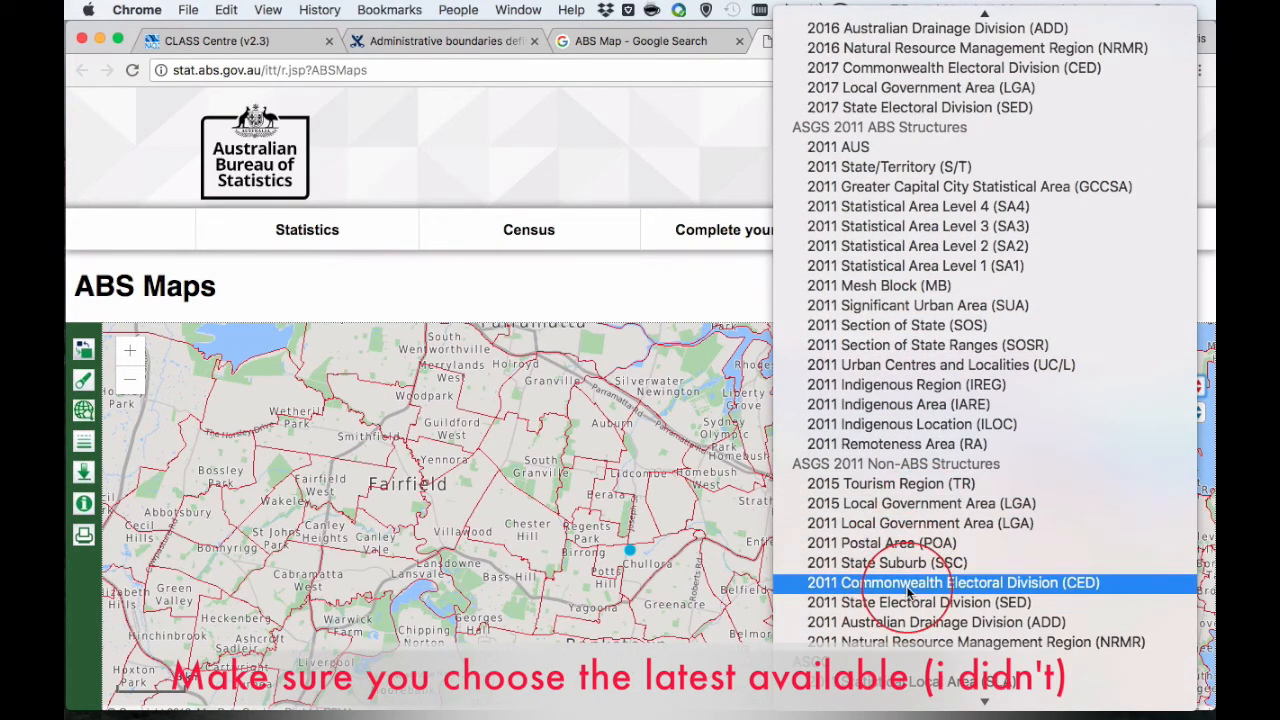
pyautogui.scroll(12, 910, 604)
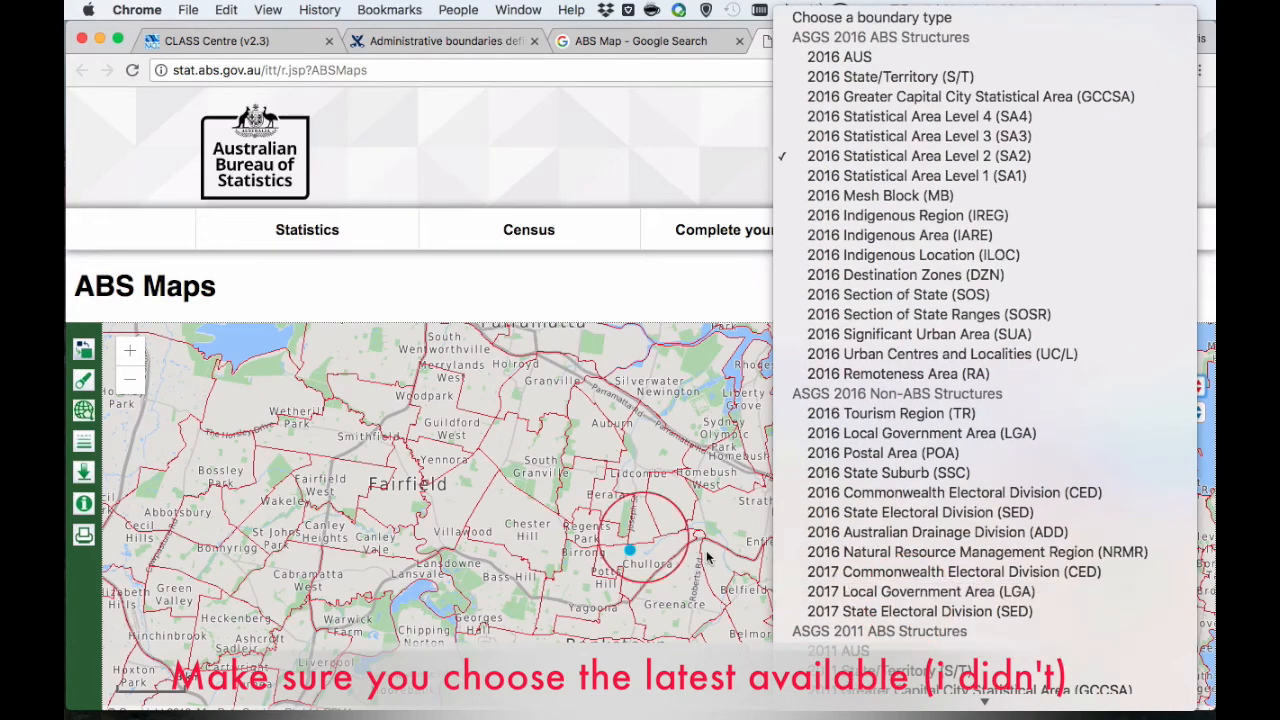
pyautogui.click(572, 525)
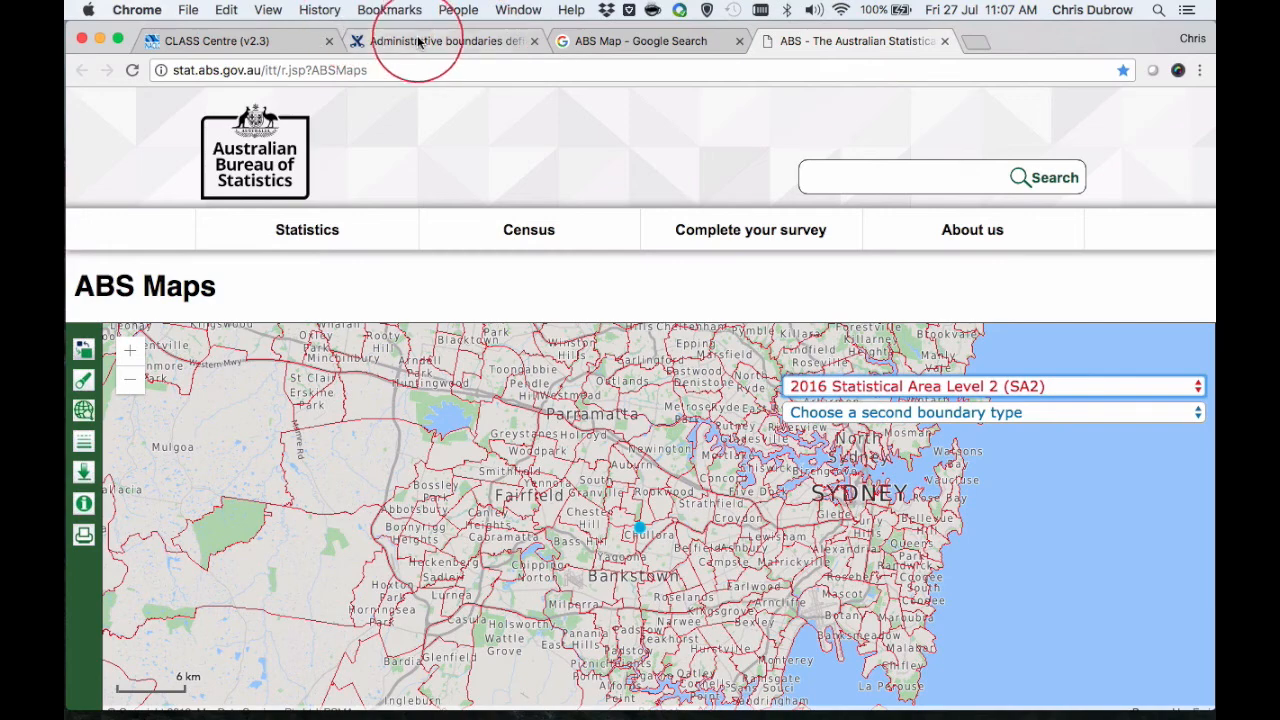
# - Switch back to CLASS Centre and review the administrative boundary types, keeping Commonwealth Electoral Divisions selected
pyautogui.click(418, 42)
pyautogui.click(265, 41)
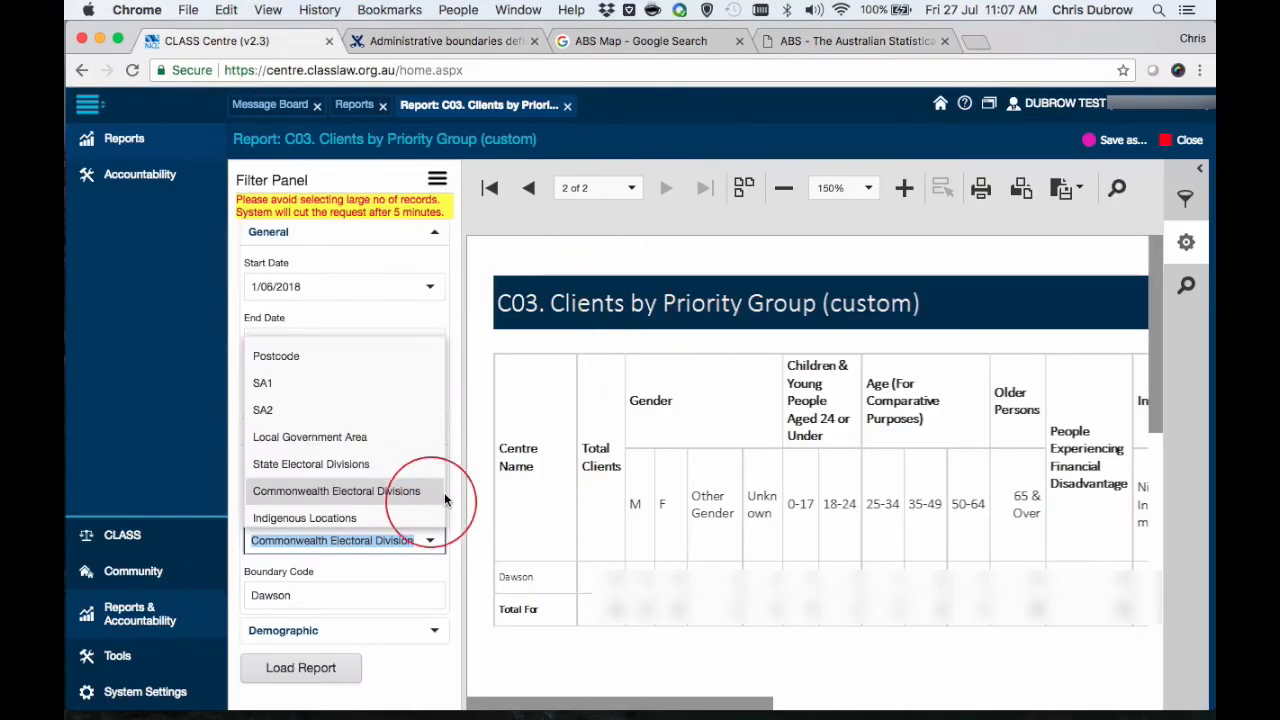
pyautogui.click(386, 582)
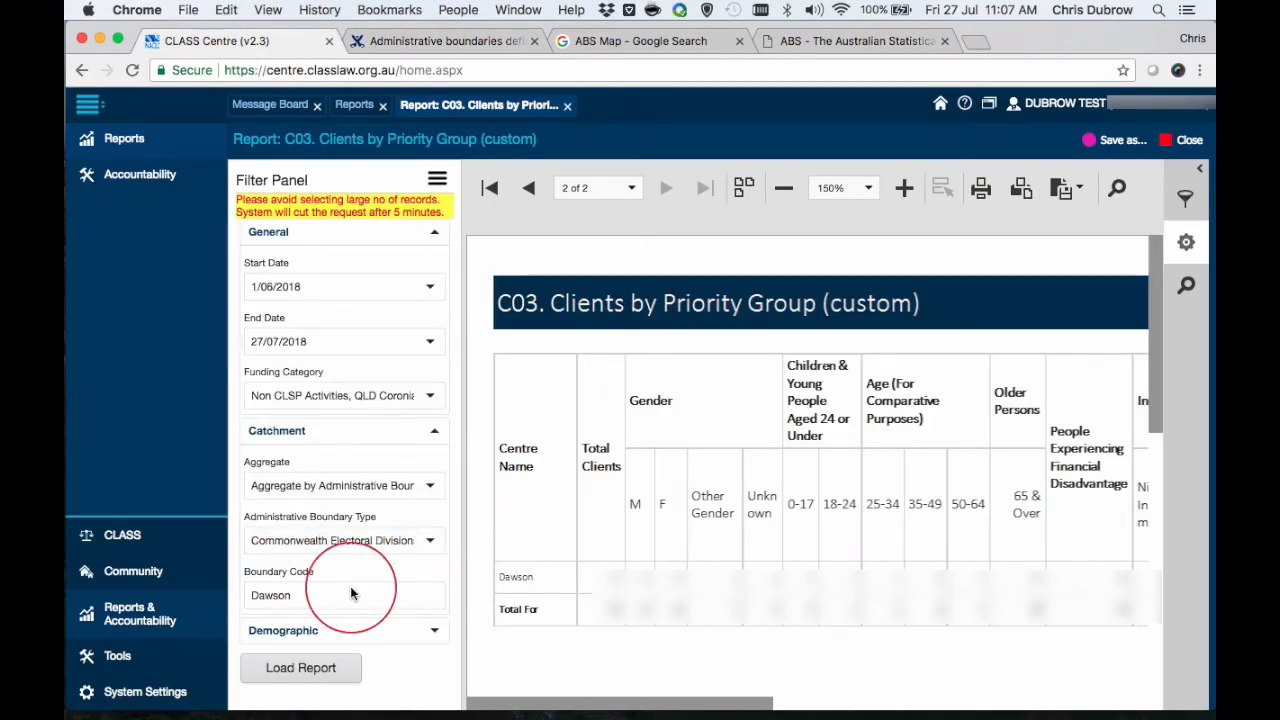
pyautogui.click(429, 538)
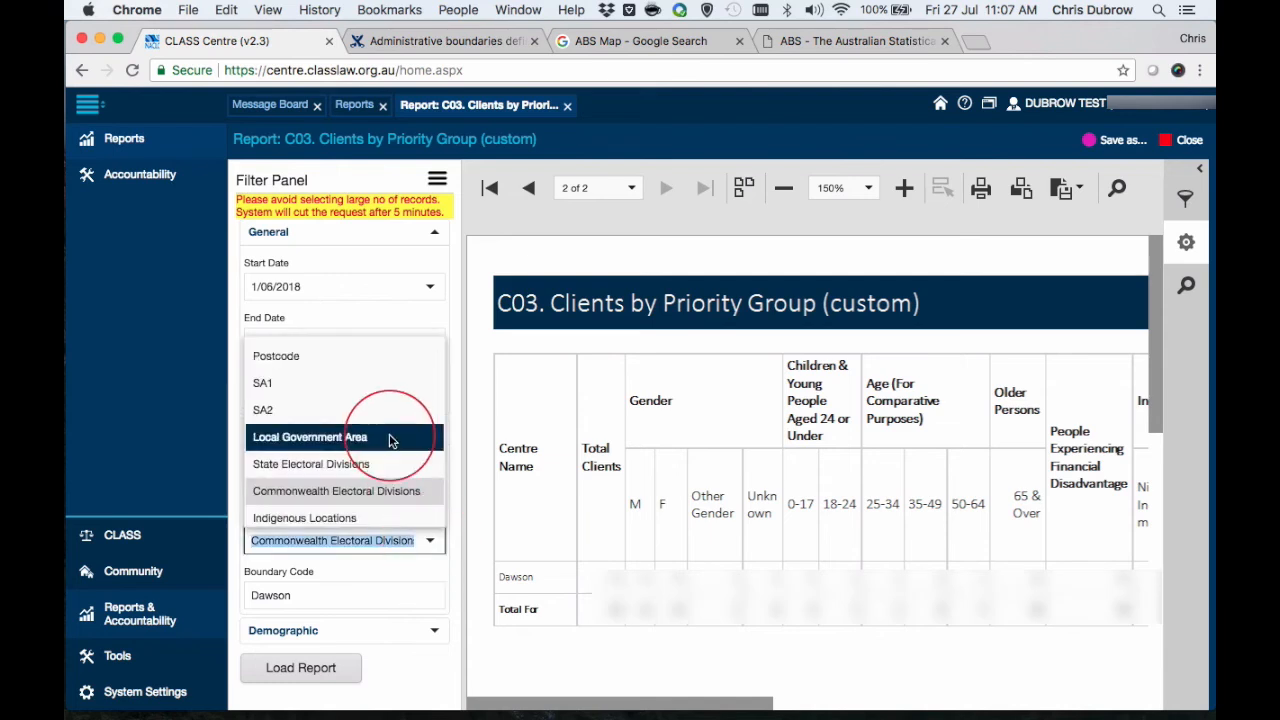
pyautogui.scroll(-2, 388, 438)
pyautogui.scroll(2, 367, 439)
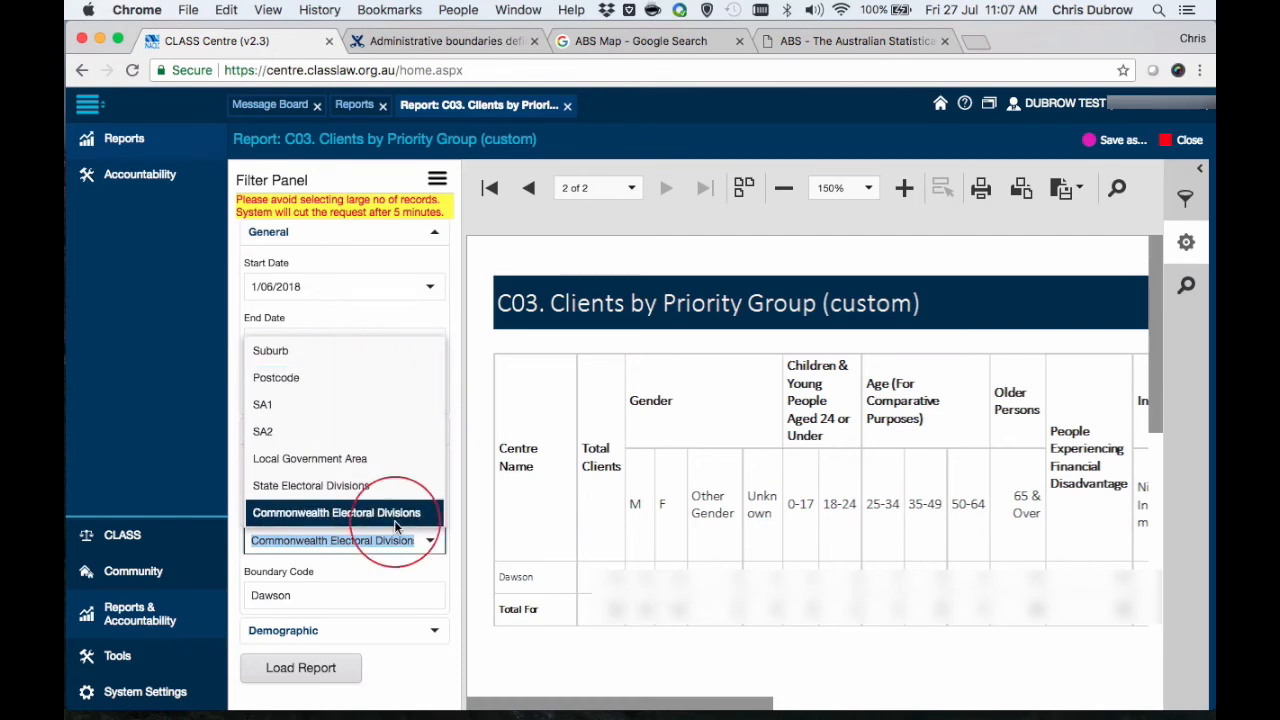
pyautogui.click(453, 547)
# - Examine the Dawson report's columns from Total Clients across to the Homelessness Indicator
pyautogui.click(865, 563)
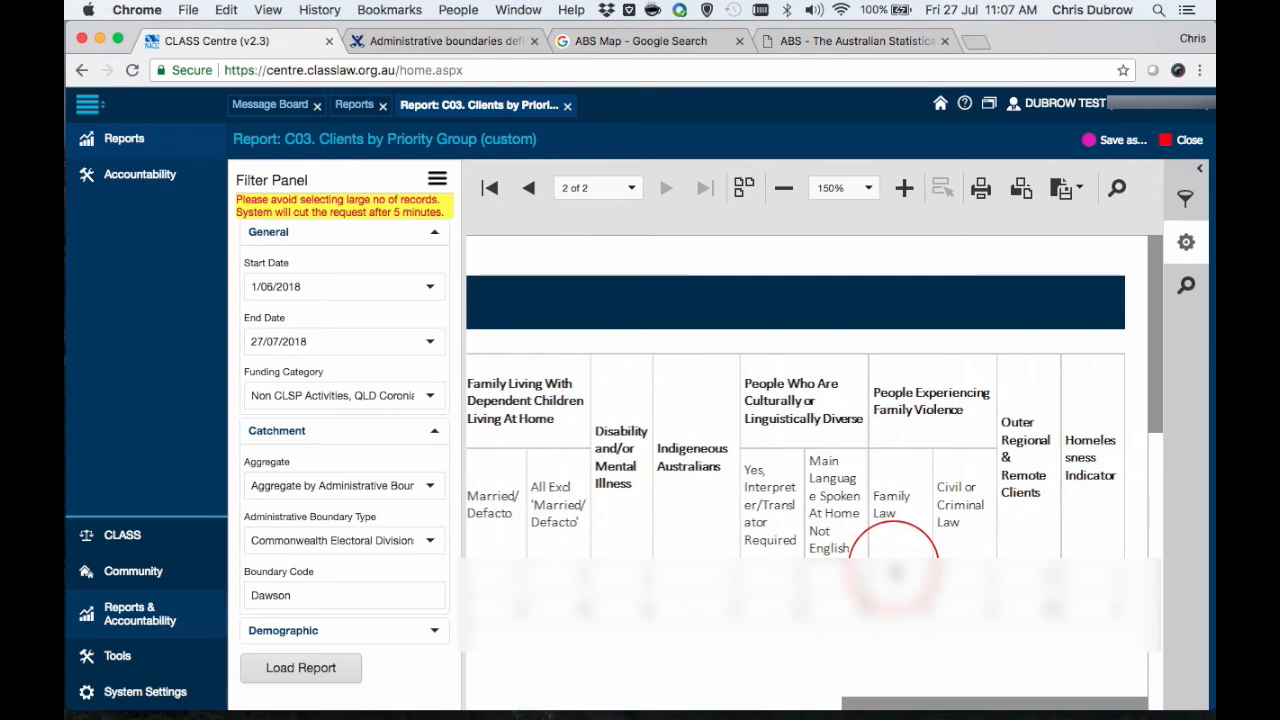
pyautogui.hscroll(-10, 895, 560)
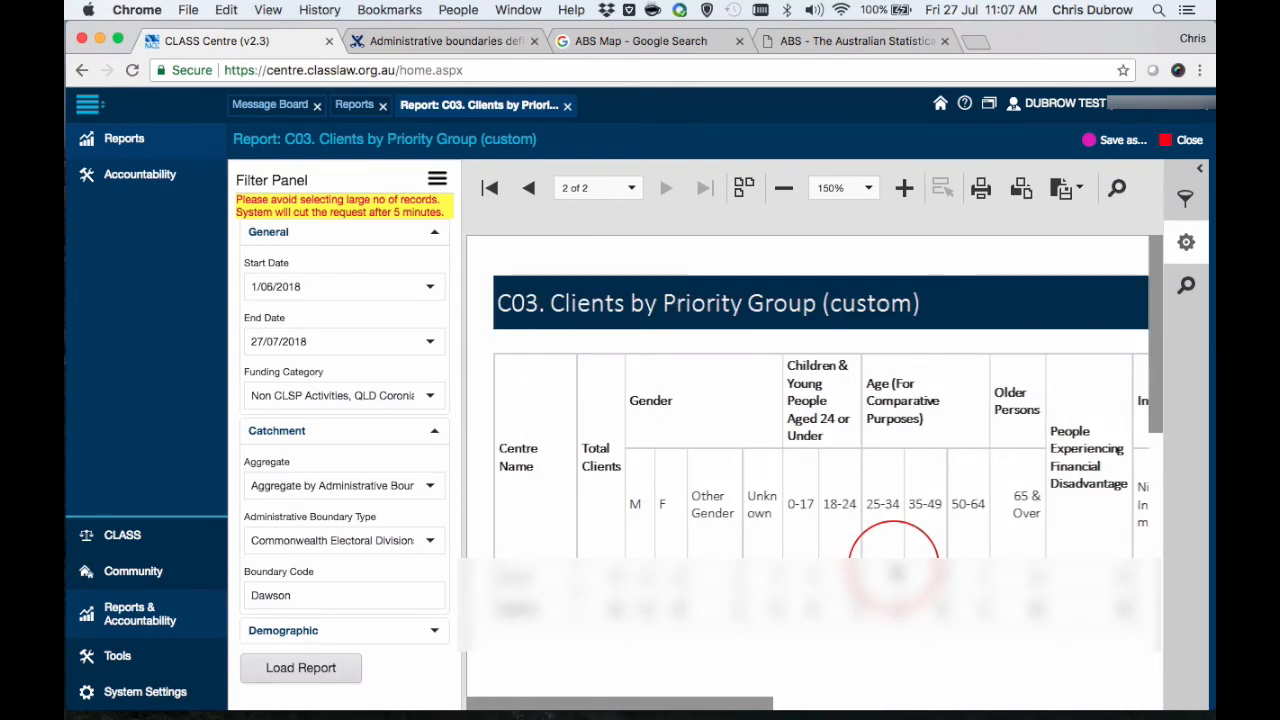
pyautogui.hscroll(10, 894, 553)
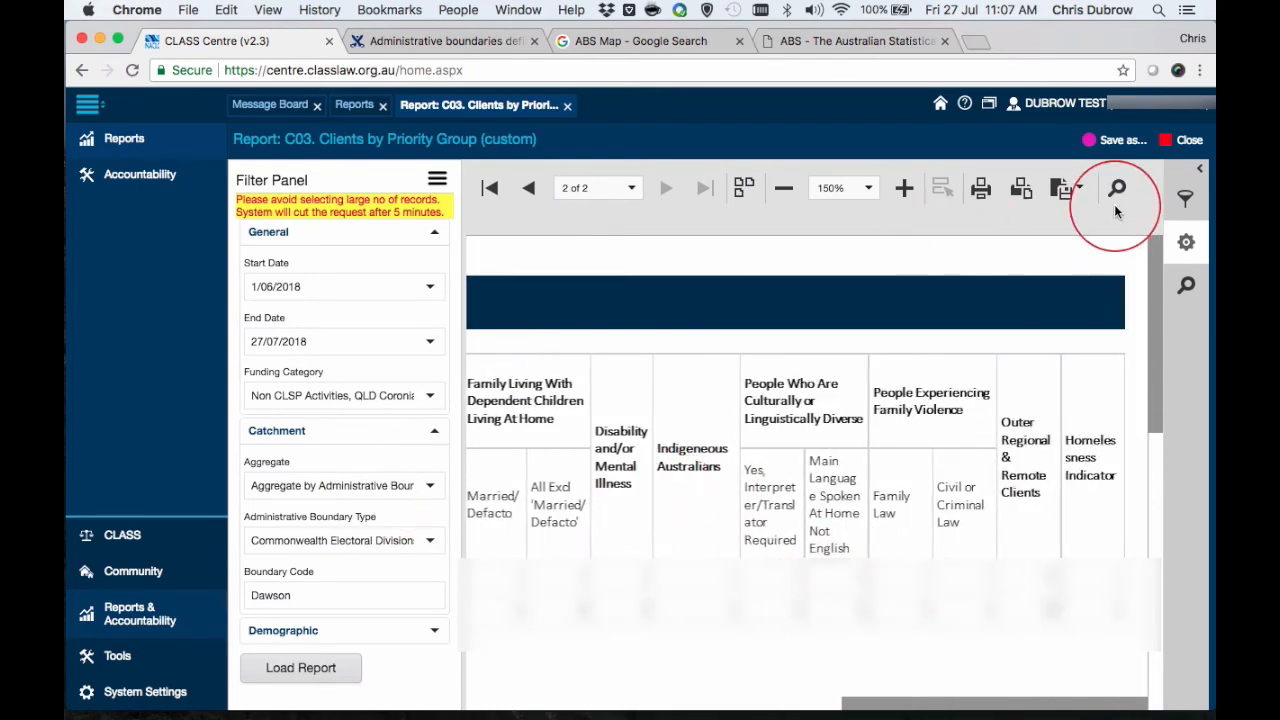